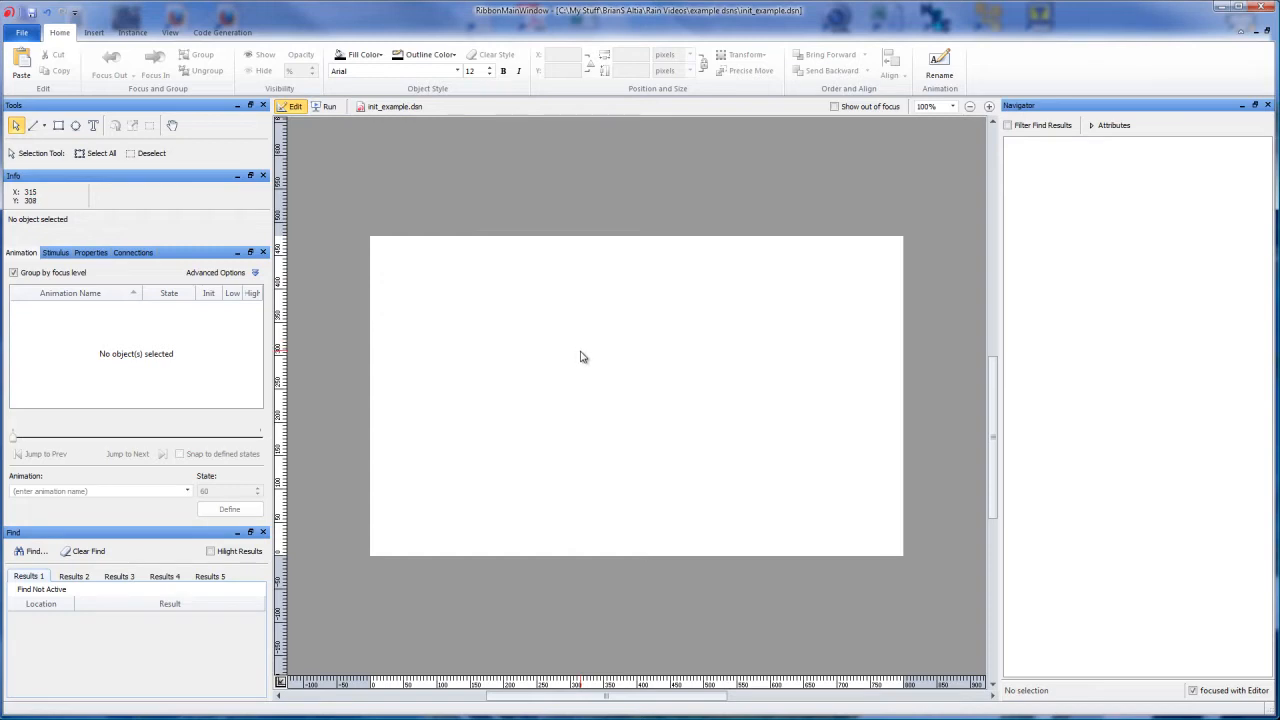
pyautogui.click(58, 126)
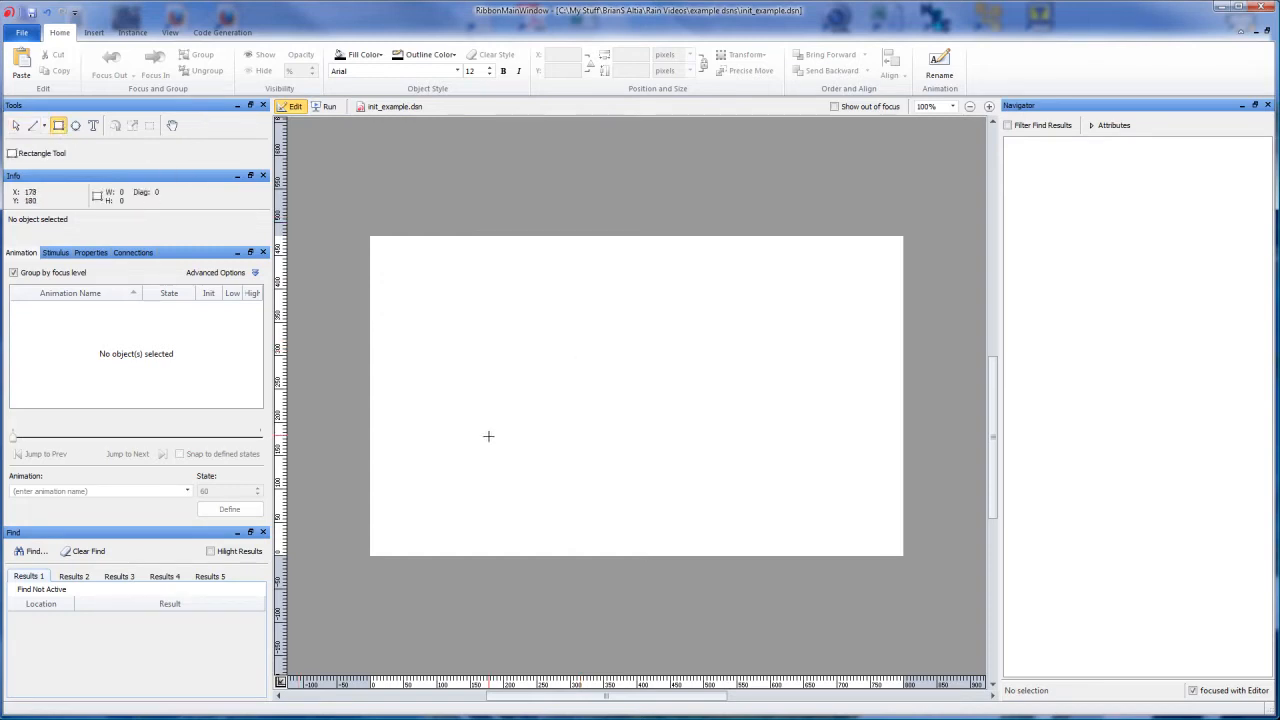
pyautogui.moveTo(488, 436); pyautogui.dragTo(668, 443)
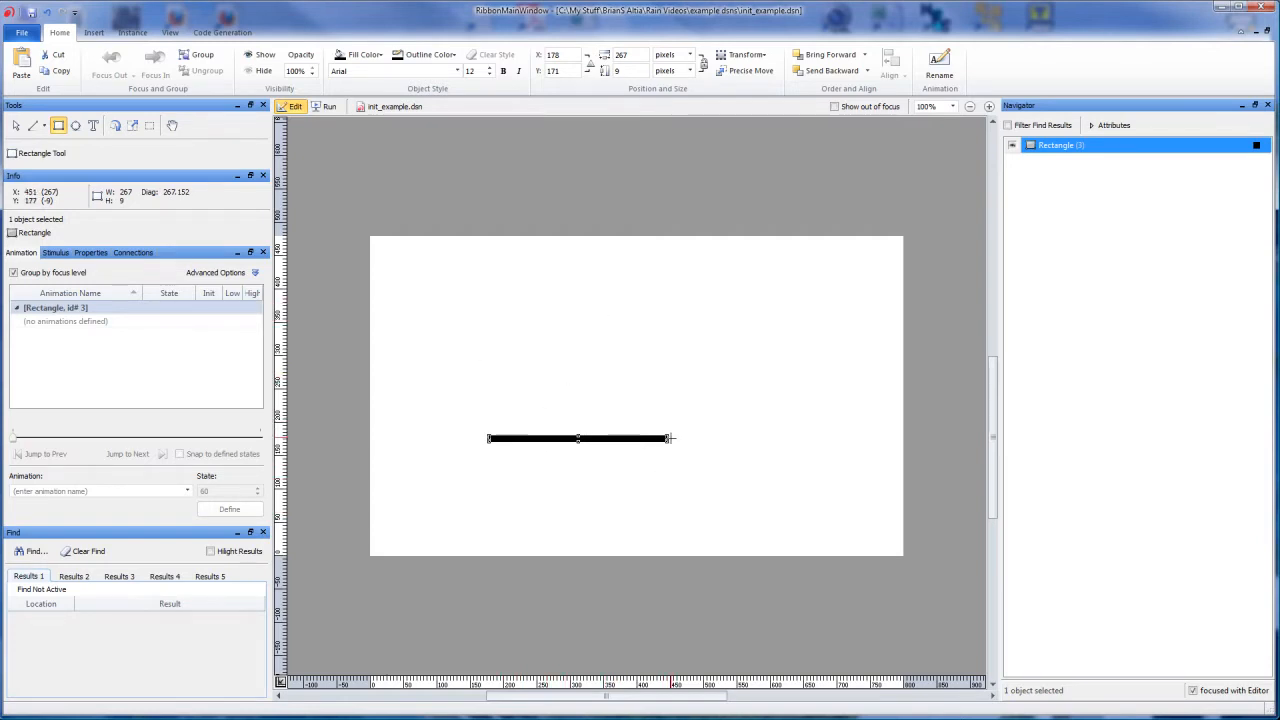
pyautogui.press('Delete')
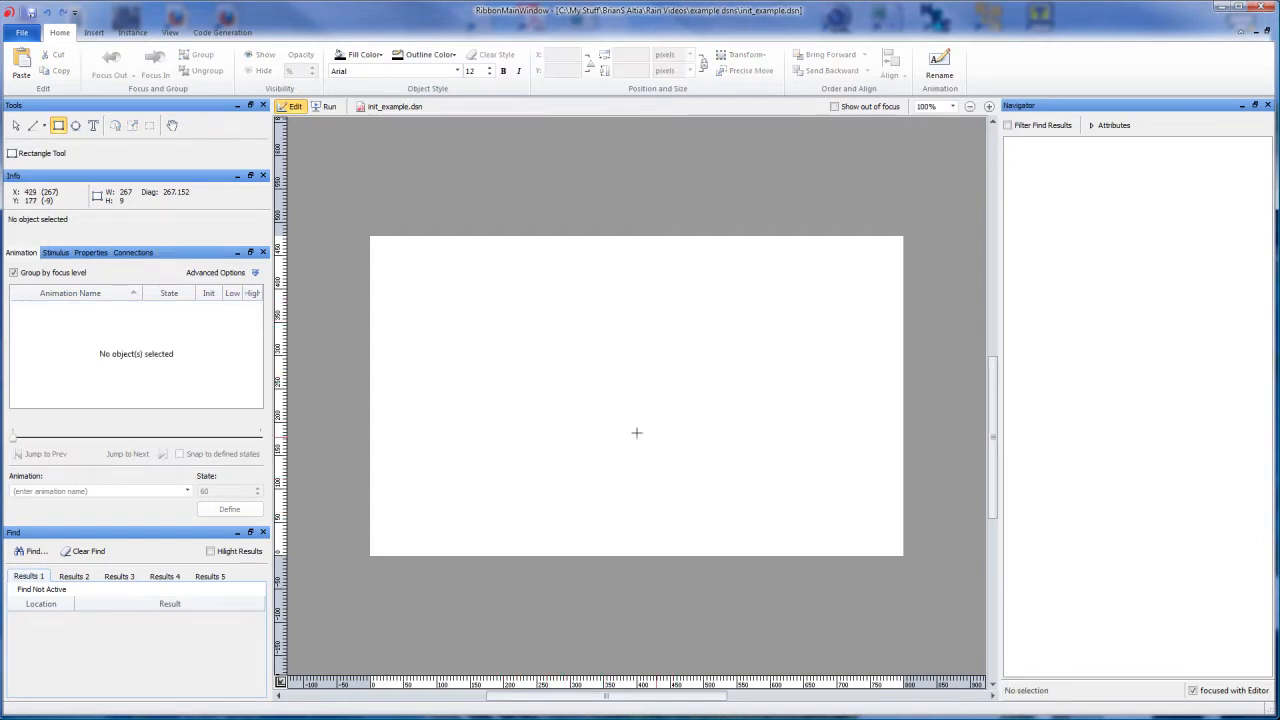
# Draw a filled rectangle about 316 by 39 pixels near the canvas centre and put it in a group.
pyautogui.moveTo(474, 357); pyautogui.dragTo(686, 382)
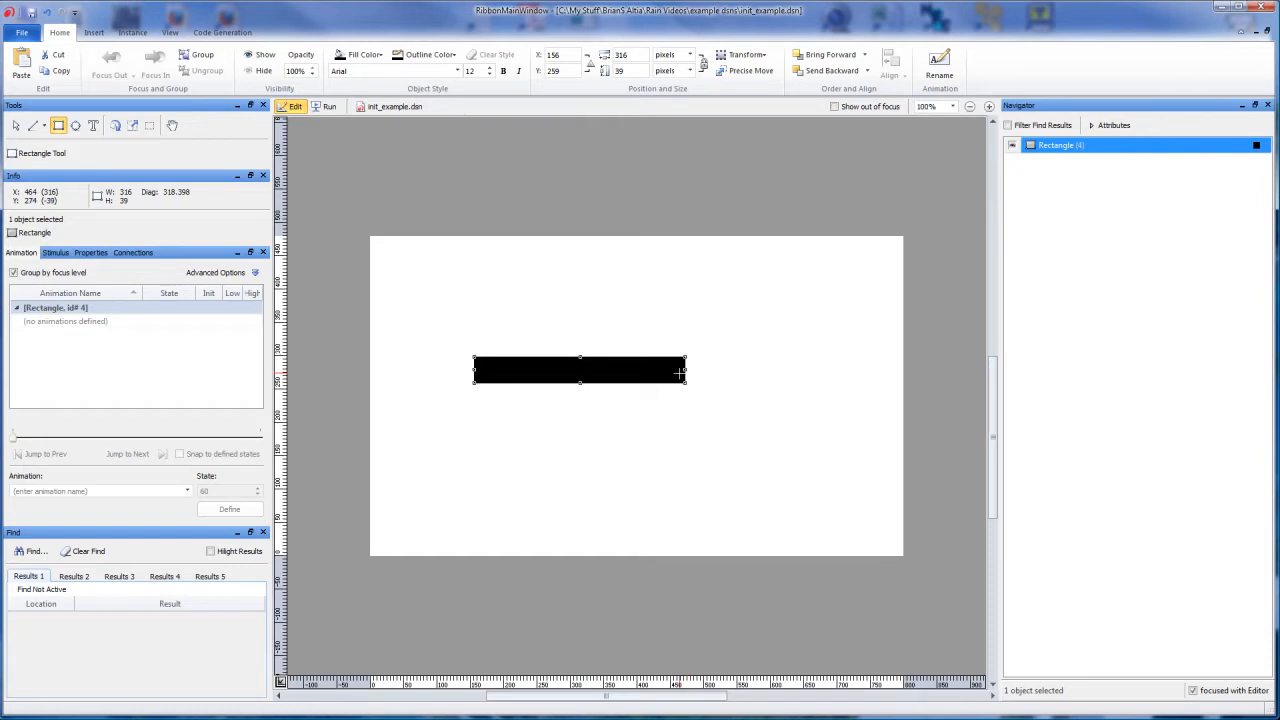
pyautogui.click(197, 57)
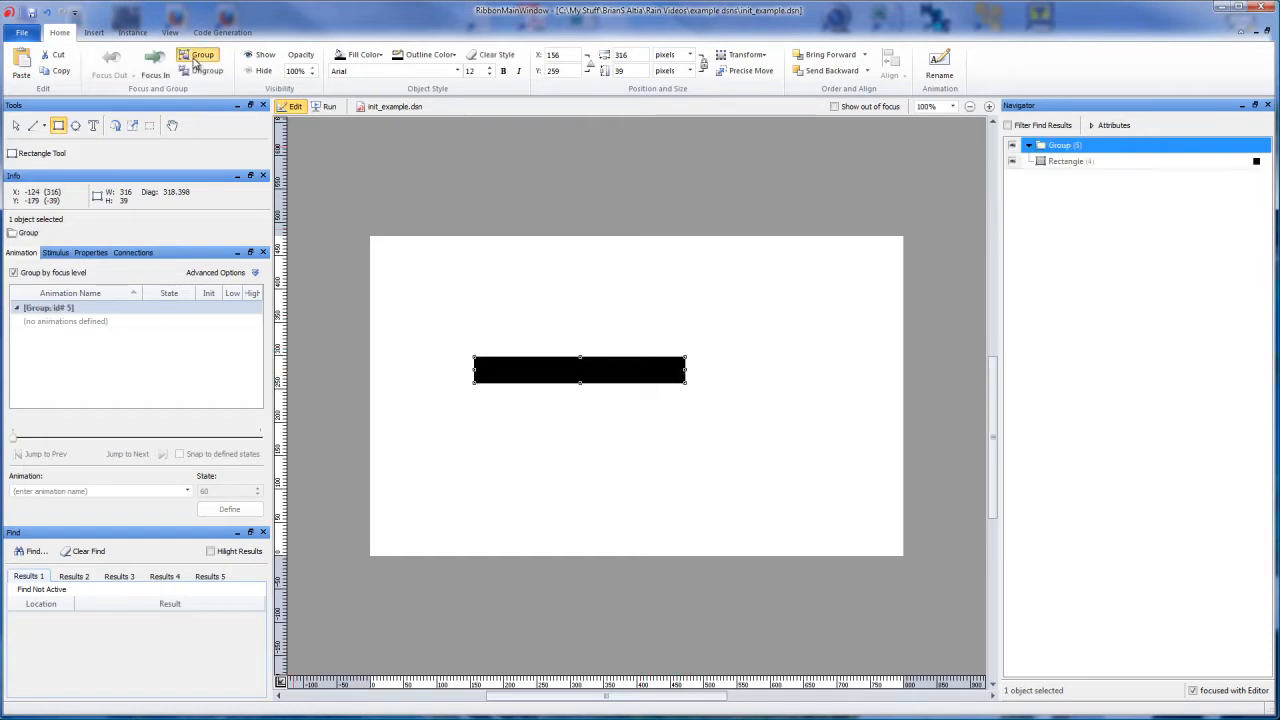
# Define an animation named rpm at state 0 for the group.
pyautogui.click(80, 489)
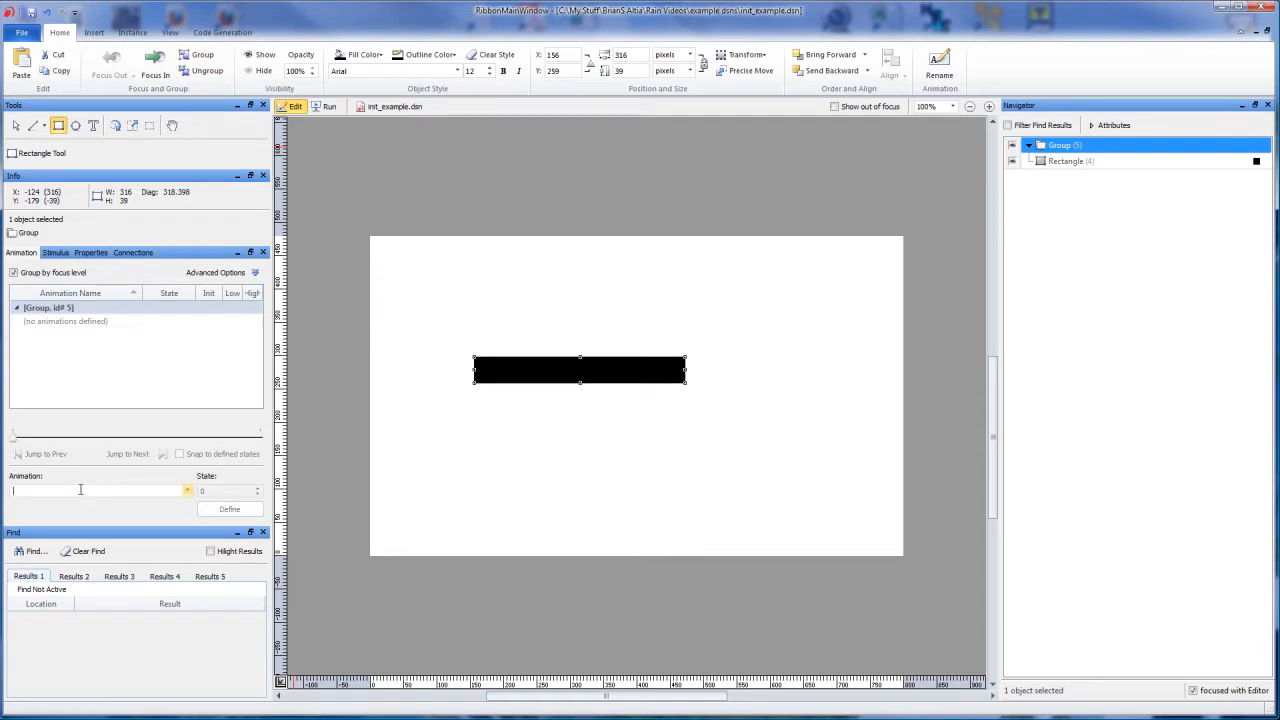
pyautogui.write('rpm')
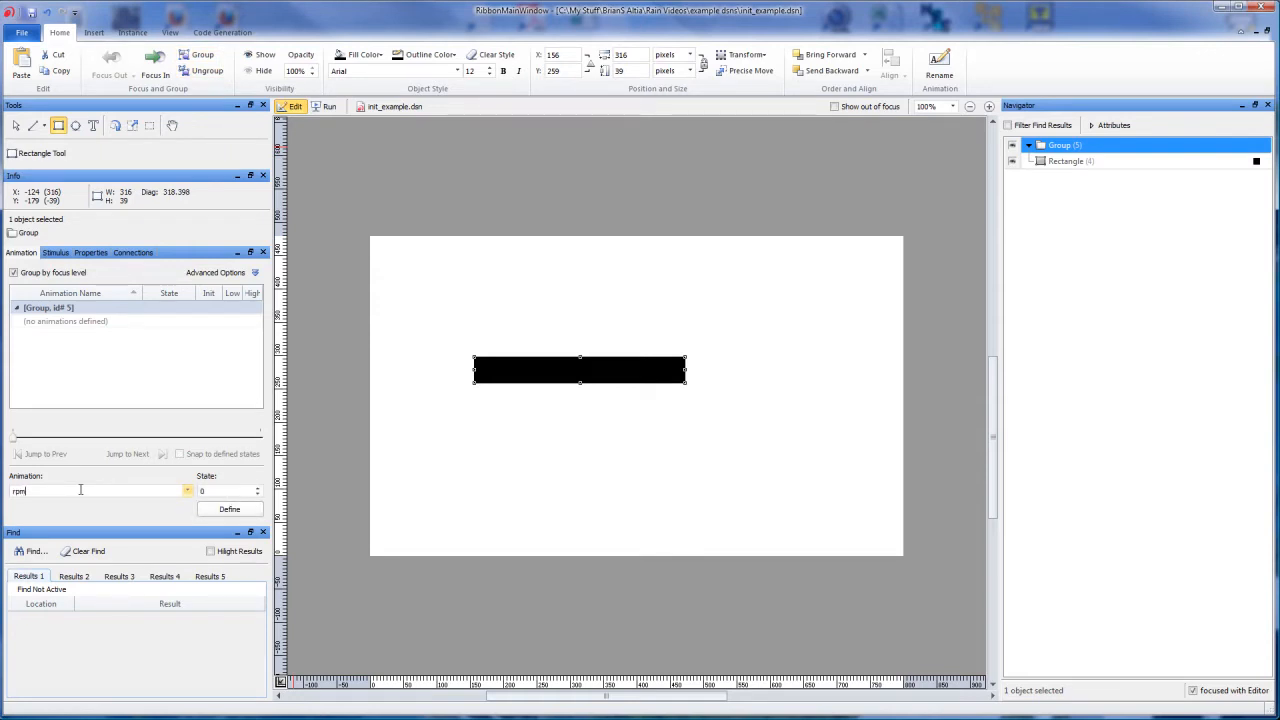
pyautogui.click(221, 510)
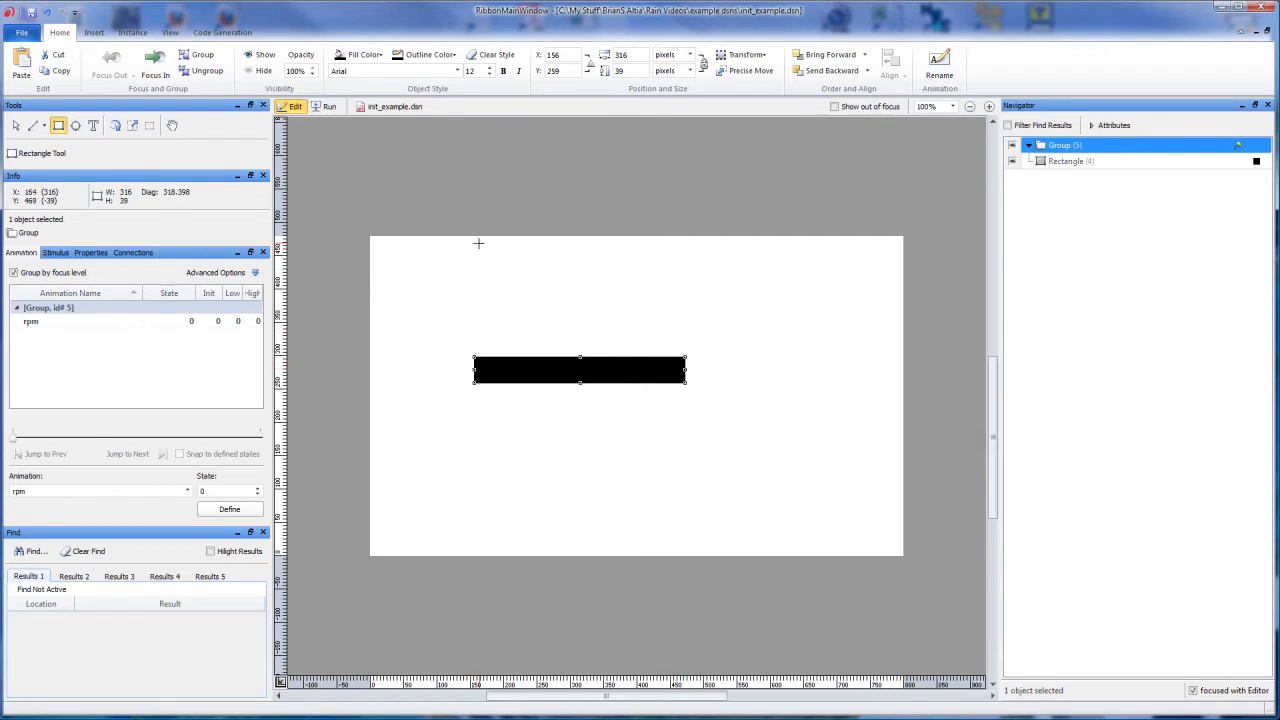
# Rotate the group 180 degrees clockwise about its right edge and define this pose as state 500 of the rpm animation.
pyautogui.click(116, 126)
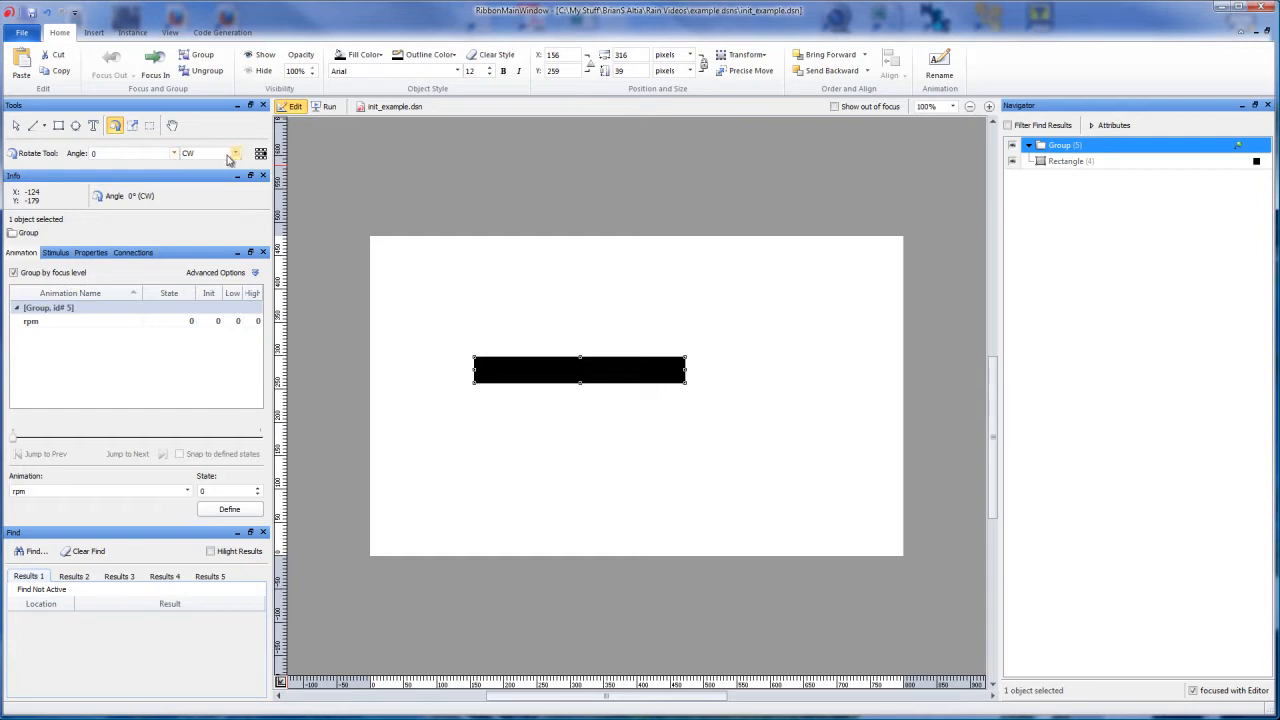
pyautogui.click(174, 153)
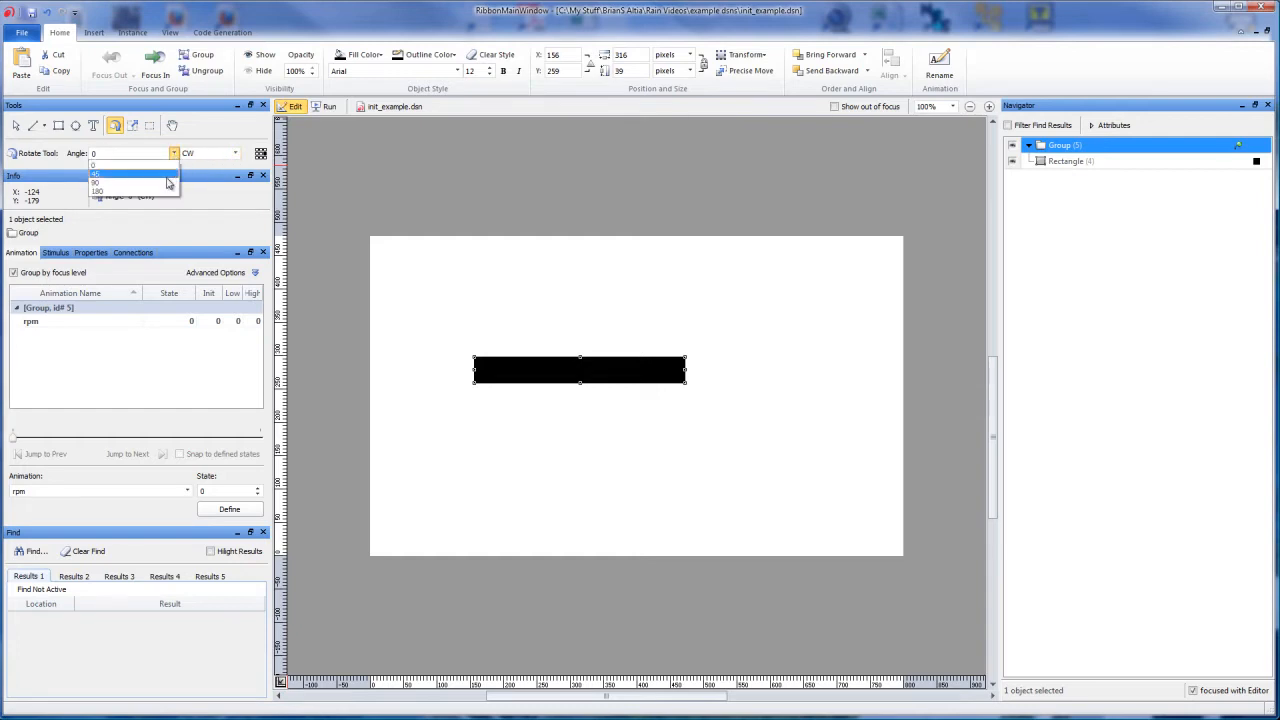
pyautogui.click(166, 191)
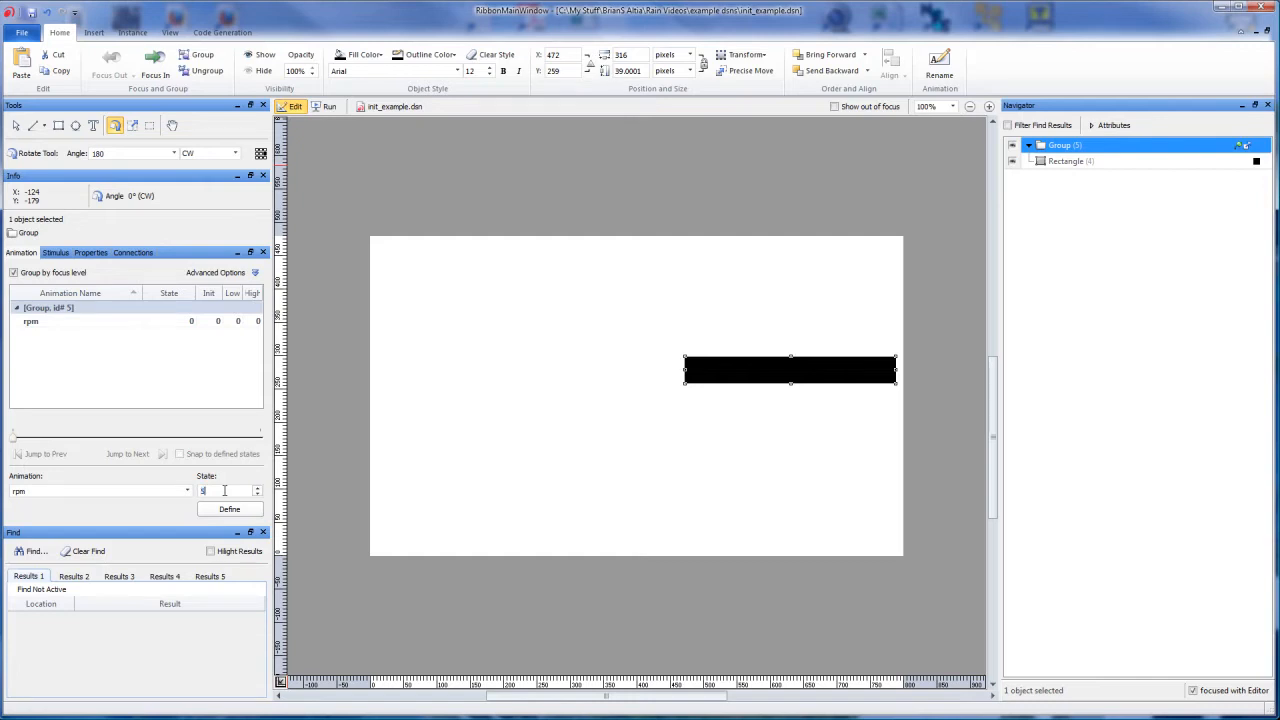
pyautogui.press('Return')
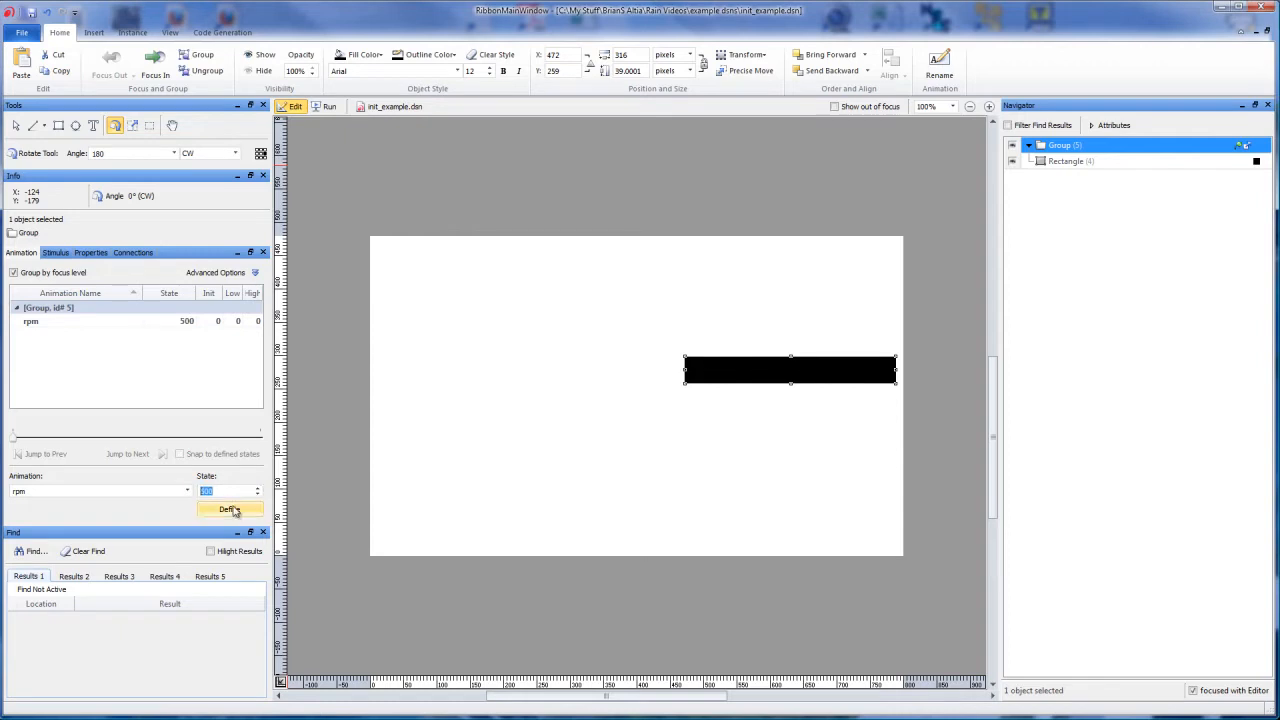
pyautogui.click(232, 511)
# Preview the rpm animation by scrubbing its state from 500 down to 1, and deselect the group.
pyautogui.click(113, 326)
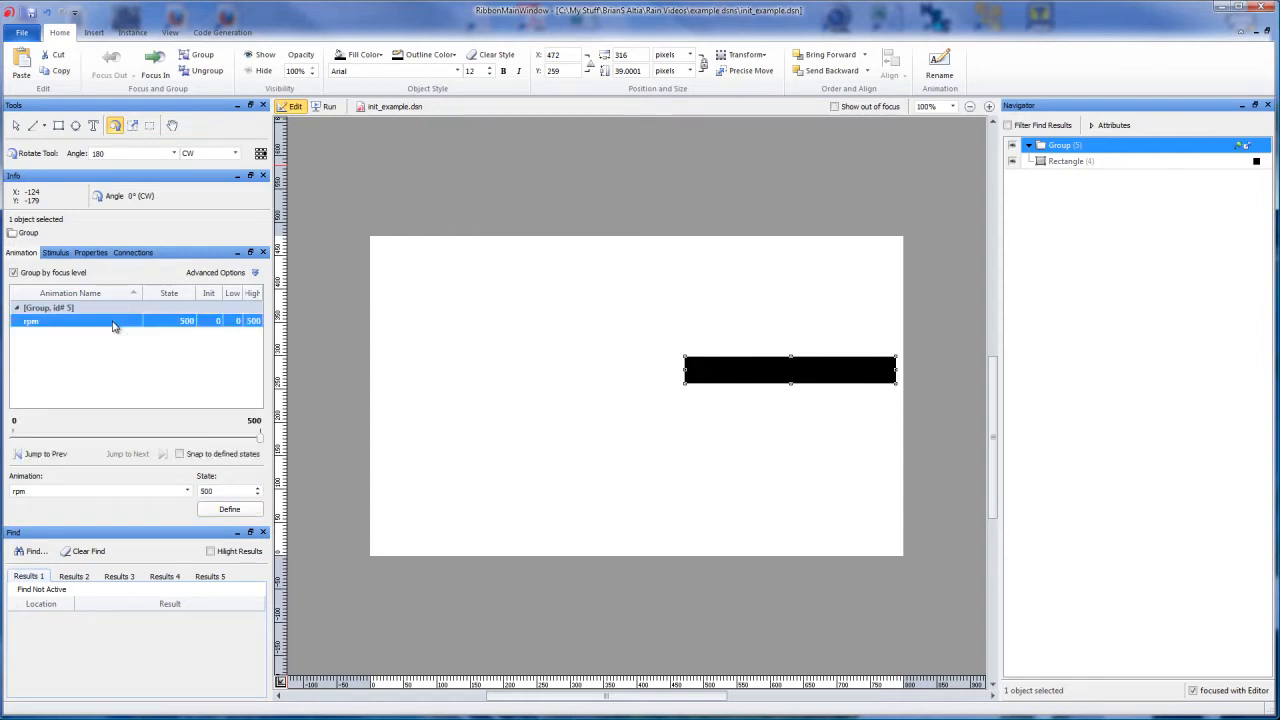
pyautogui.moveTo(257, 432); pyautogui.dragTo(72, 456)
pyautogui.click(72, 456)
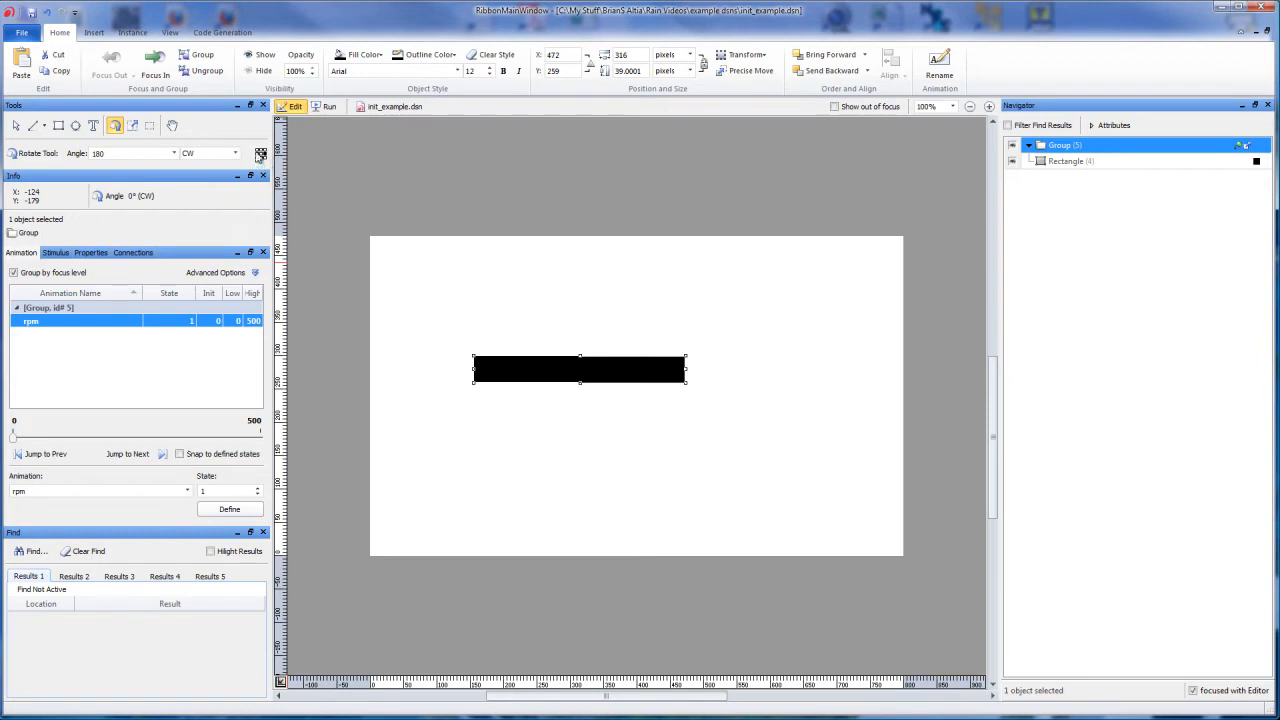
pyautogui.click(16, 126)
pyautogui.click(517, 309)
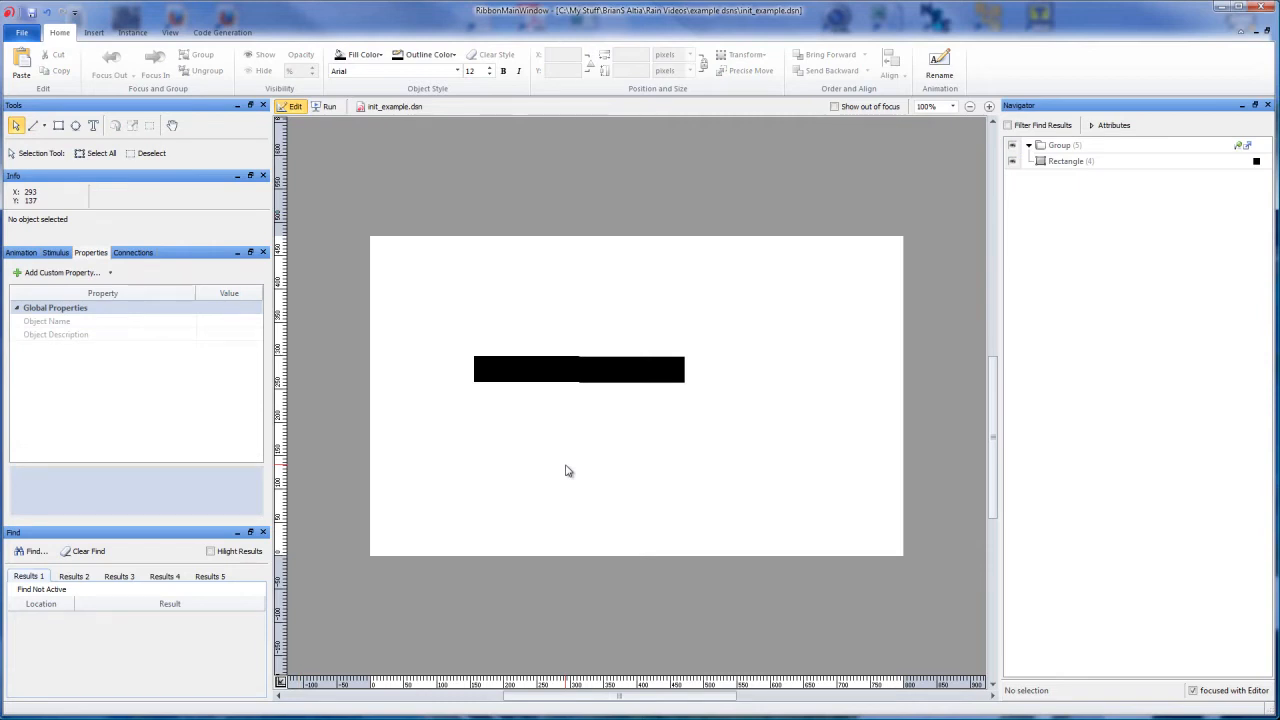
# Insert a copy of the Altia Image Object from the model library onto the canvas below the black bar.
pyautogui.click(93, 33)
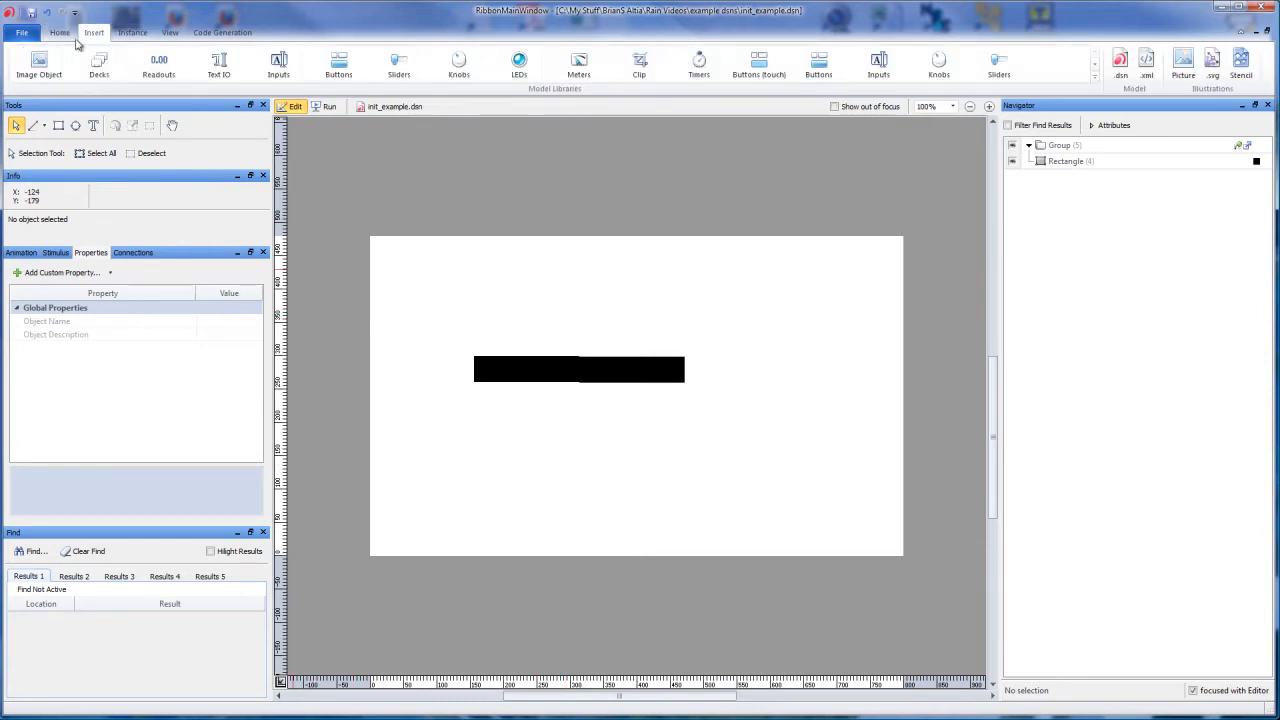
pyautogui.click(40, 66)
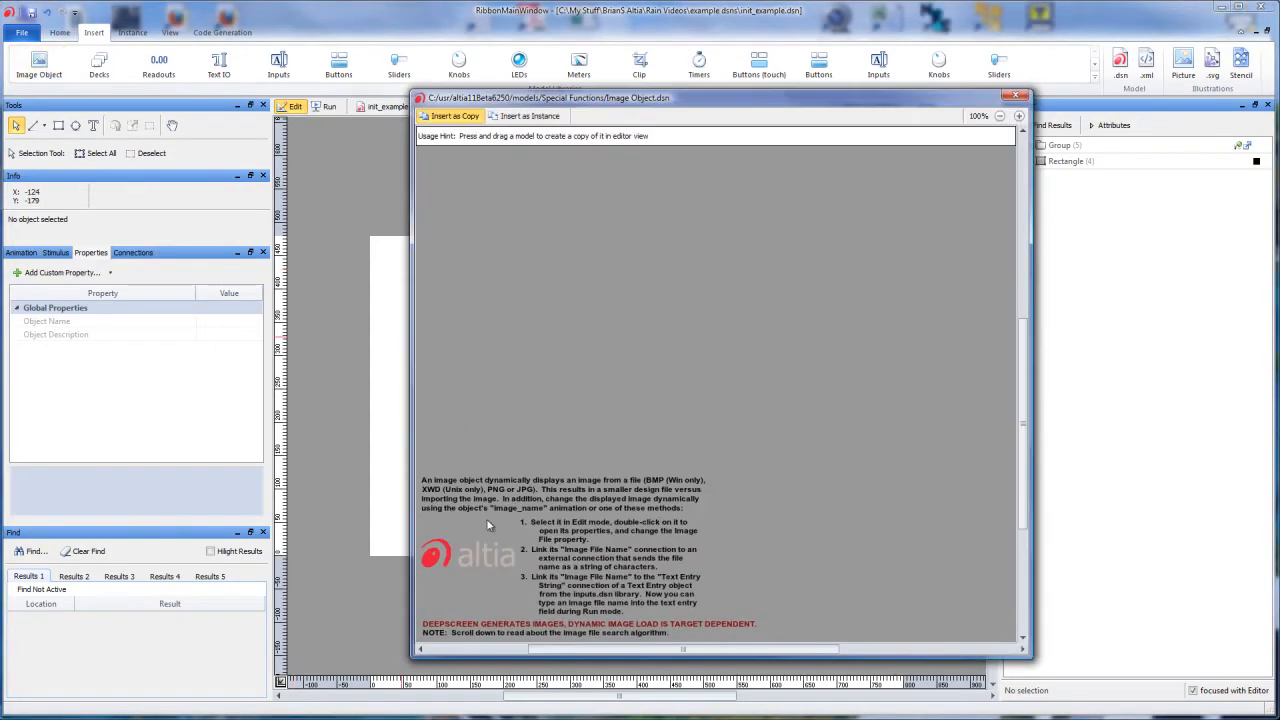
pyautogui.moveTo(476, 565); pyautogui.dragTo(545, 472)
pyautogui.click(1015, 95)
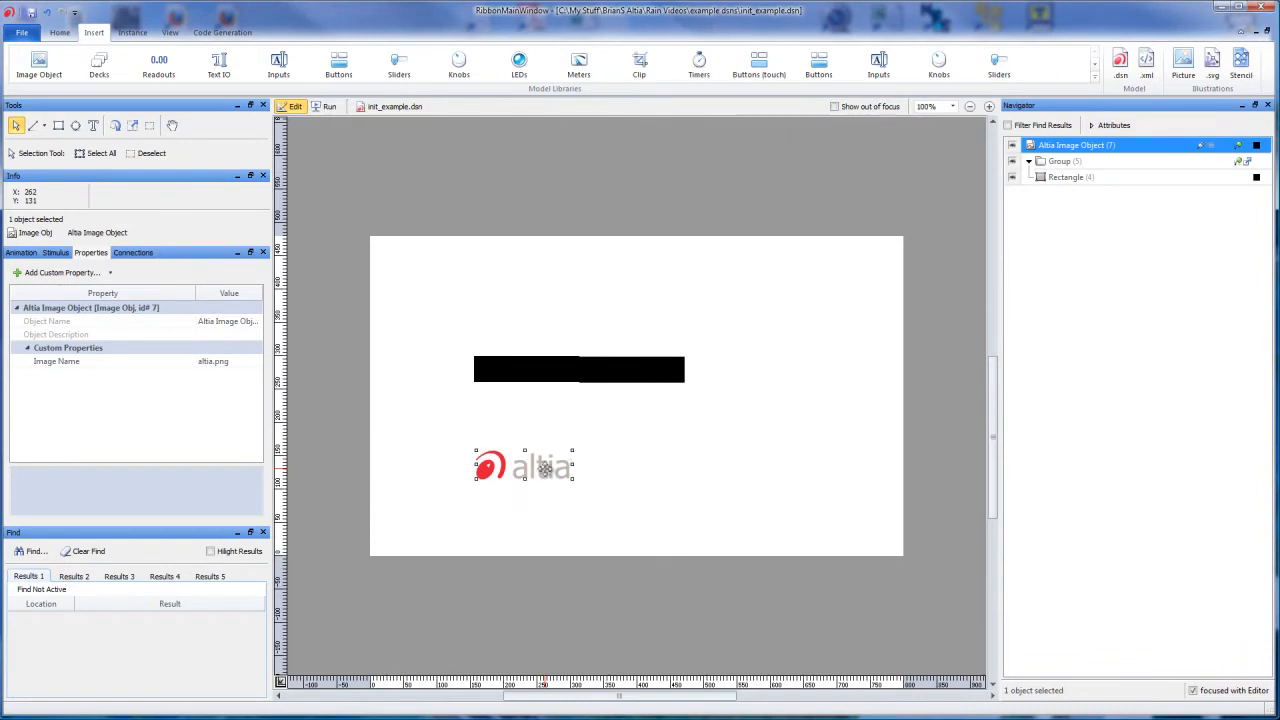
# Set the image object's Image Name to the copied needle image path and move the needle to the right of the black bar.
pyautogui.click(207, 361)
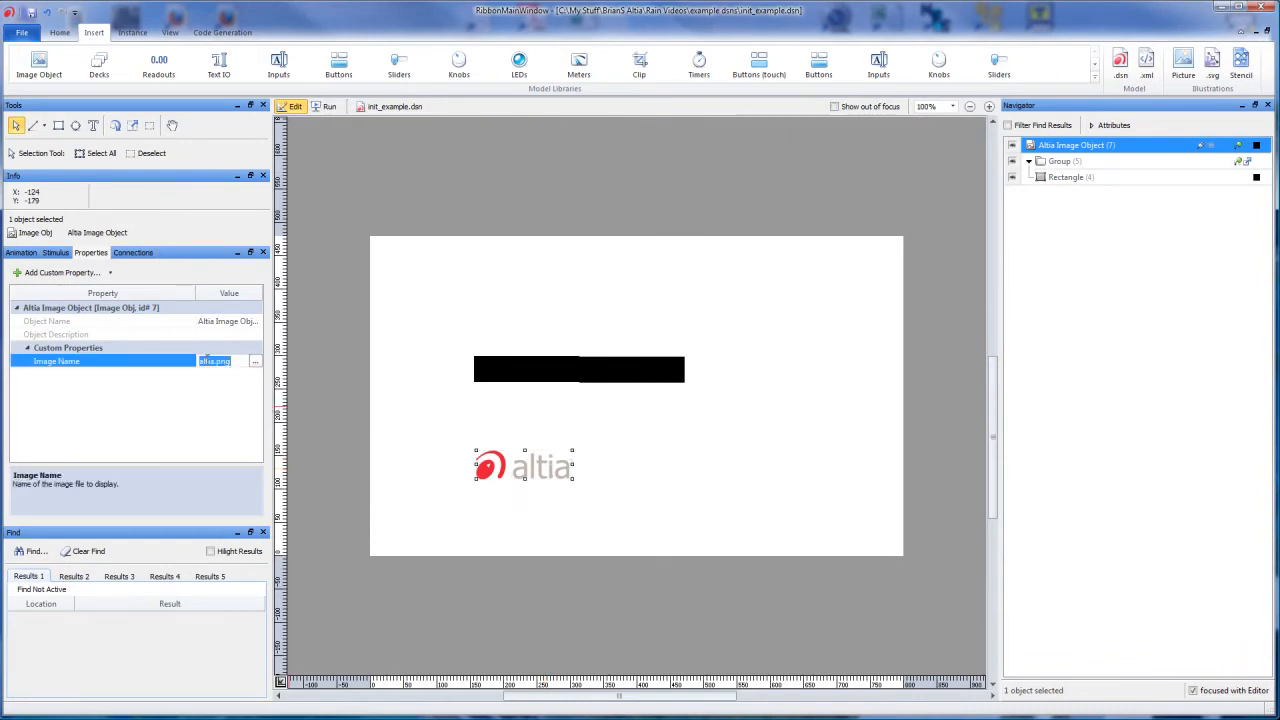
pyautogui.hotkey('ctrl', 'v')
pyautogui.press('Return')
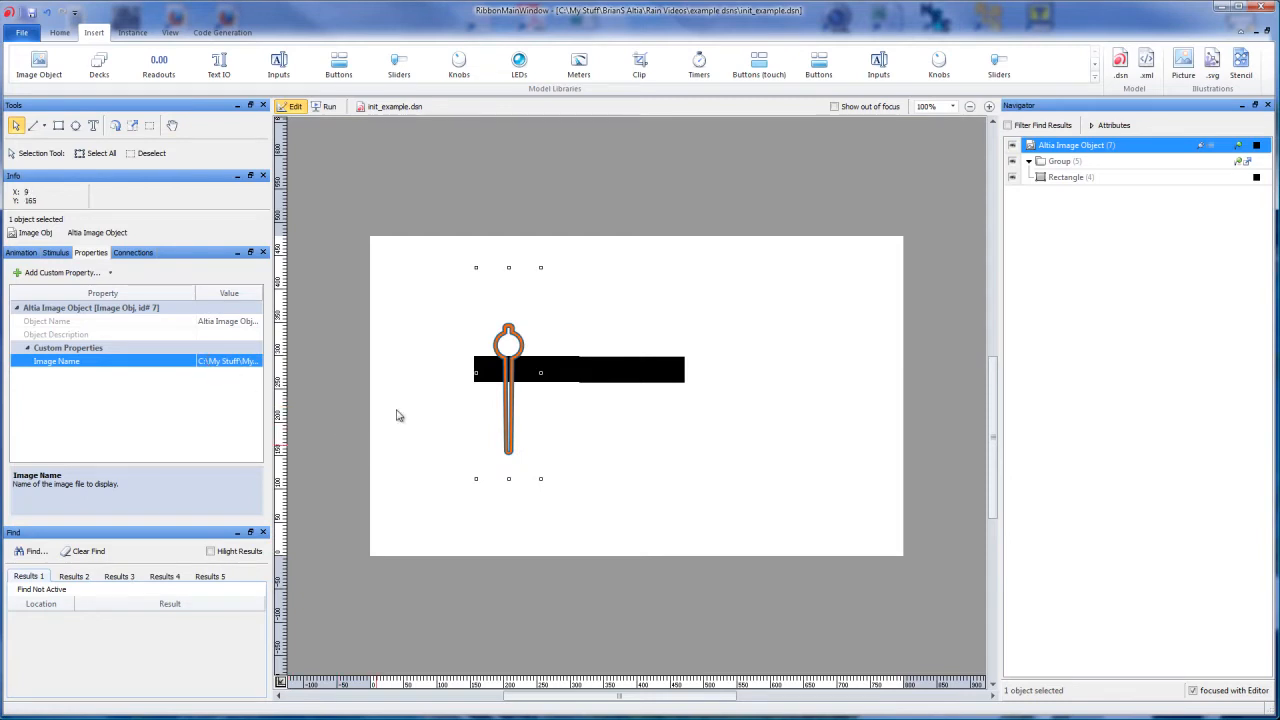
pyautogui.moveTo(511, 349); pyautogui.dragTo(773, 367)
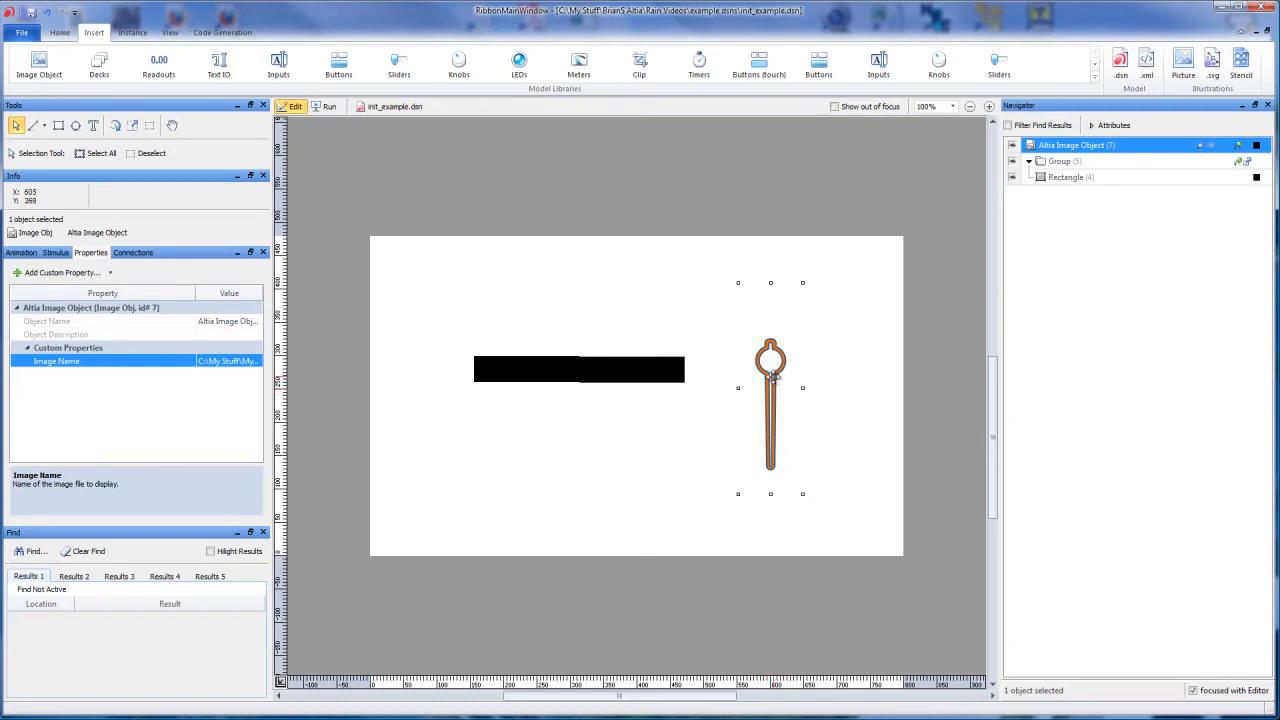
pyautogui.moveTo(773, 374); pyautogui.dragTo(756, 380)
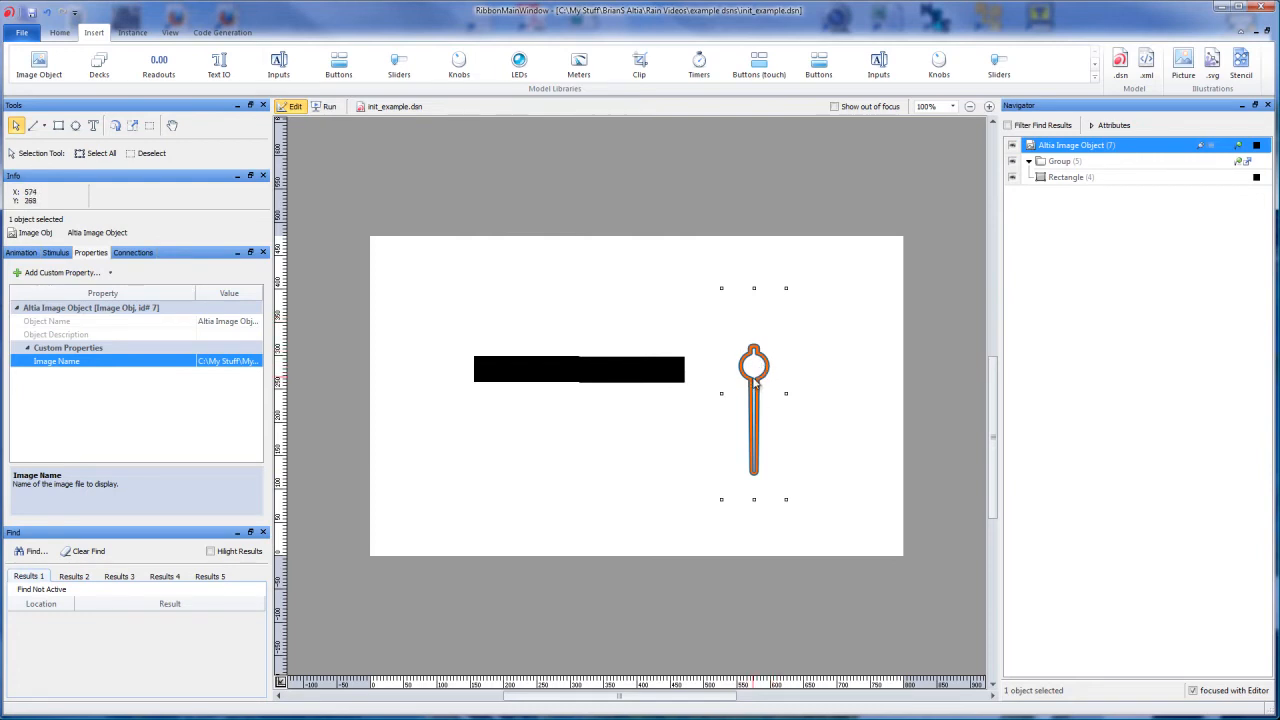
# Try rotating the needle image freehand by about 74 degrees counterclockwise around its centre, and undo the rotation.
pyautogui.click(115, 127)
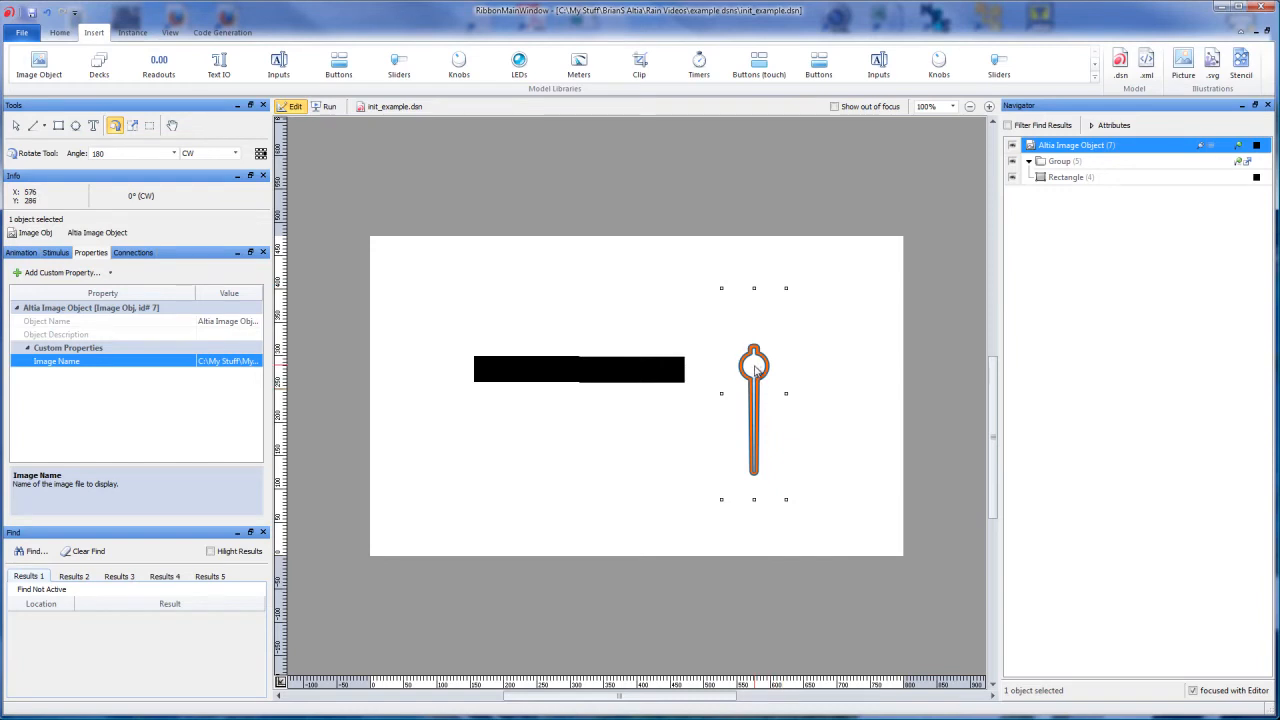
pyautogui.moveTo(756, 370); pyautogui.dragTo(790, 396)
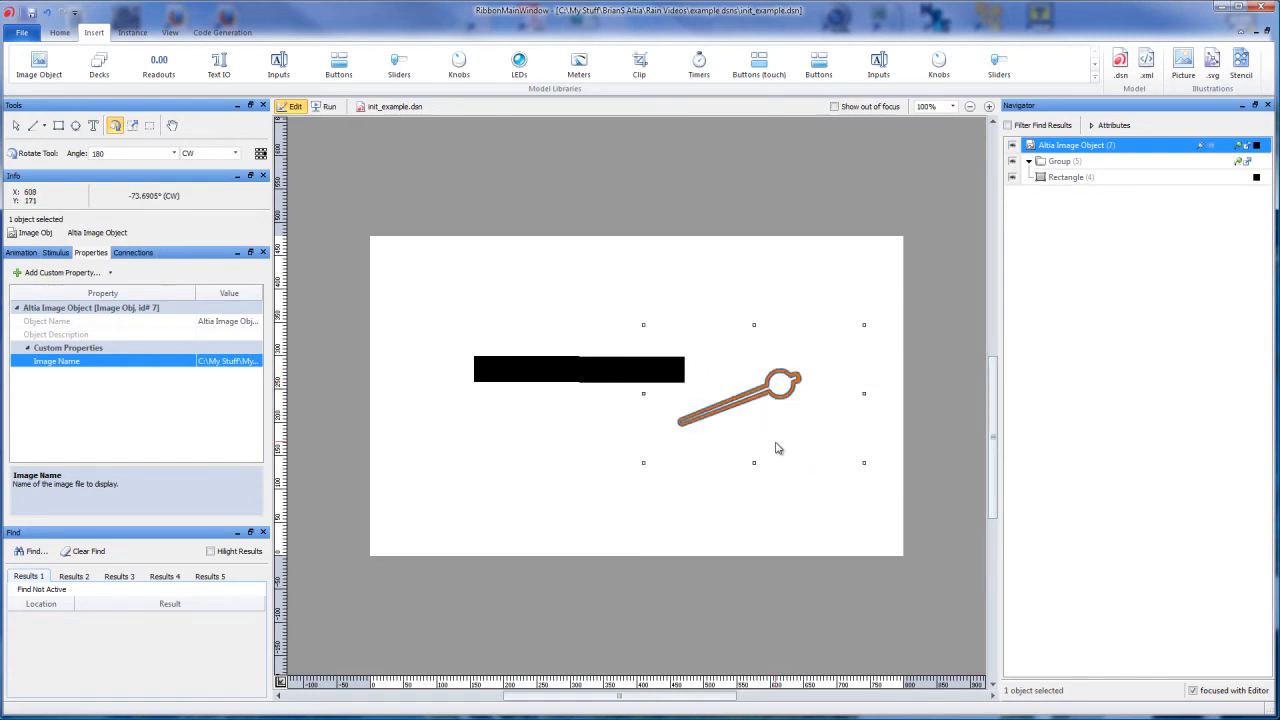
pyautogui.hotkey('ctrl', 'z')
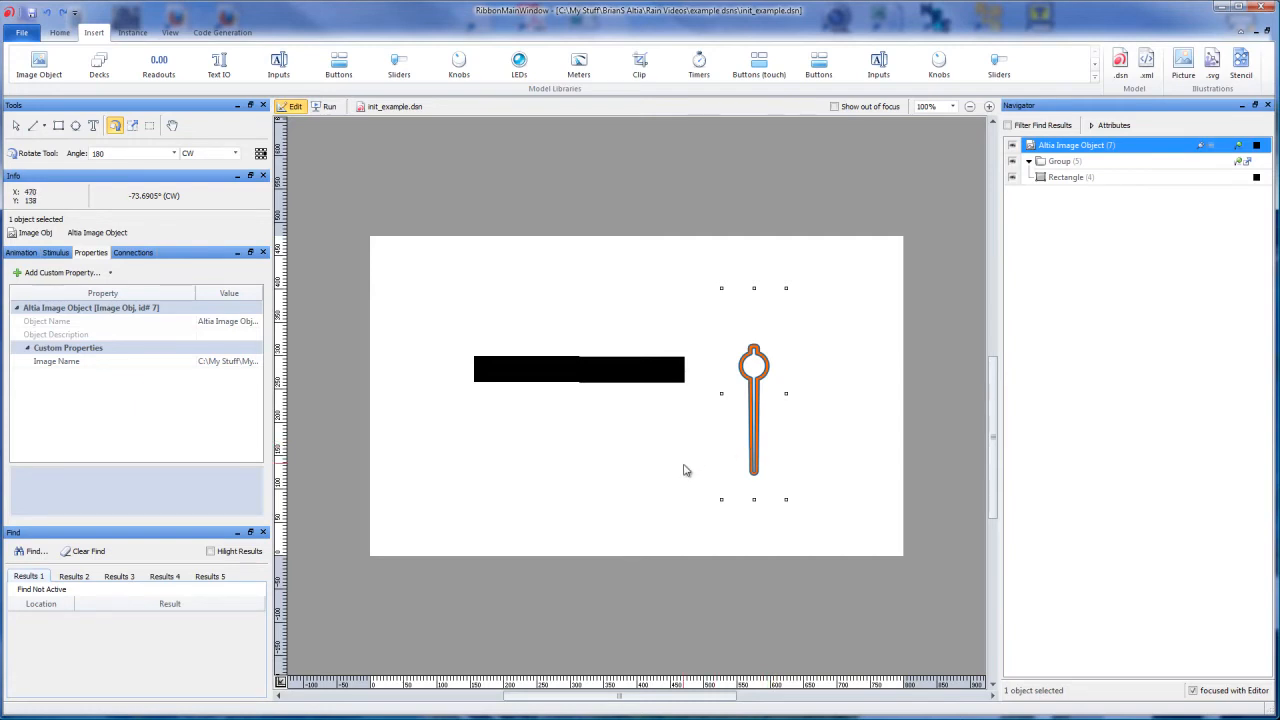
pyautogui.click(16, 126)
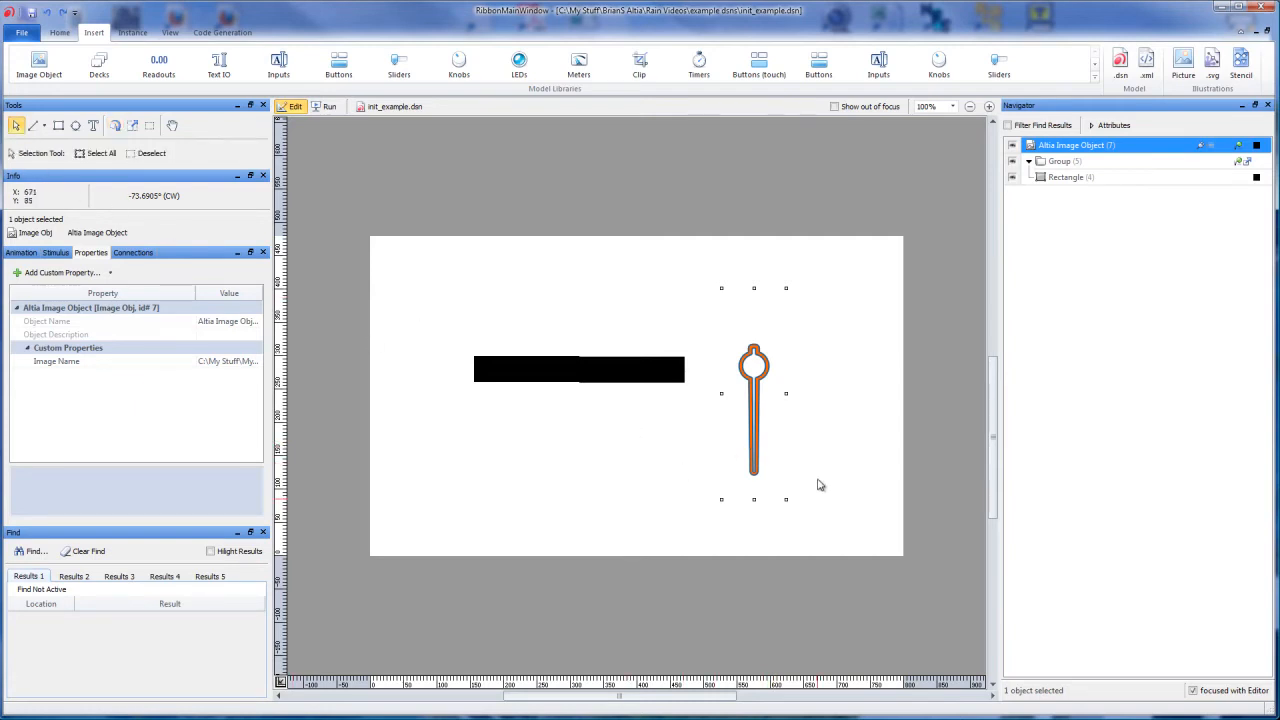
# Move the black bar to the canvas's upper left area and the needle image to the lower area right of centre.
pyautogui.moveTo(757, 393); pyautogui.dragTo(754, 442)
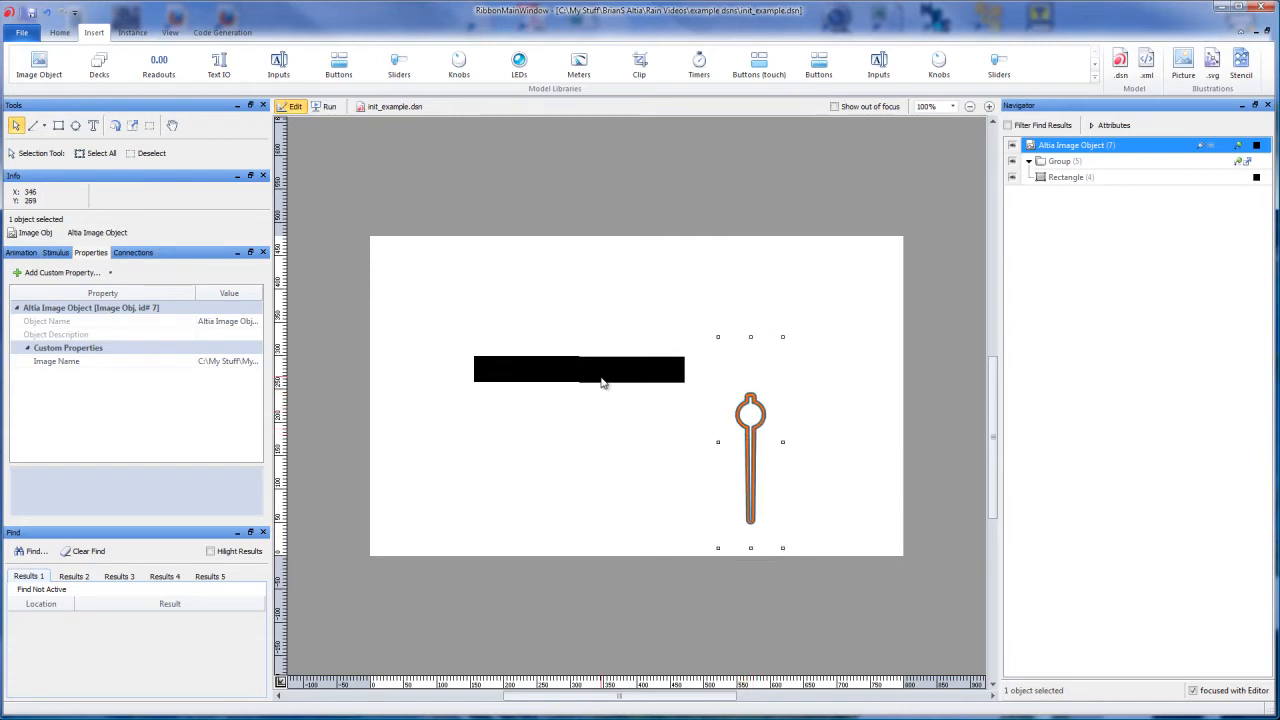
pyautogui.moveTo(603, 383); pyautogui.dragTo(521, 293)
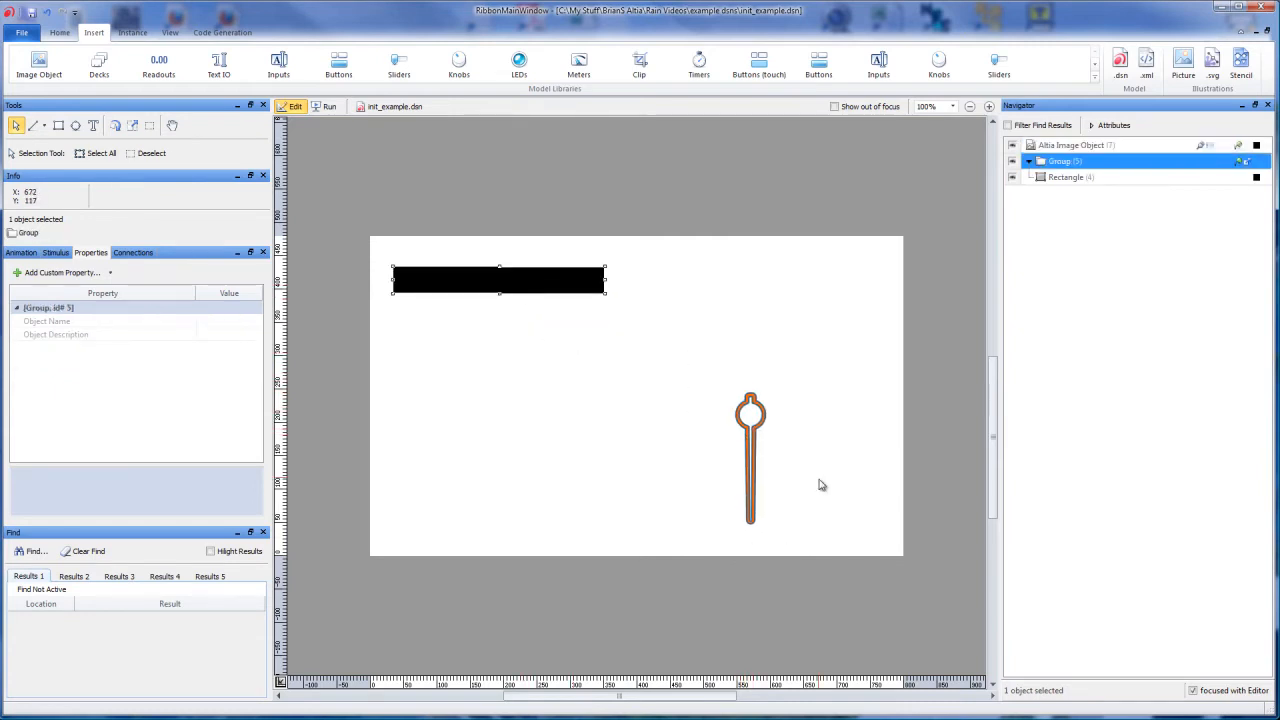
pyautogui.moveTo(757, 430); pyautogui.dragTo(664, 427)
pyautogui.moveTo(684, 434); pyautogui.dragTo(685, 440)
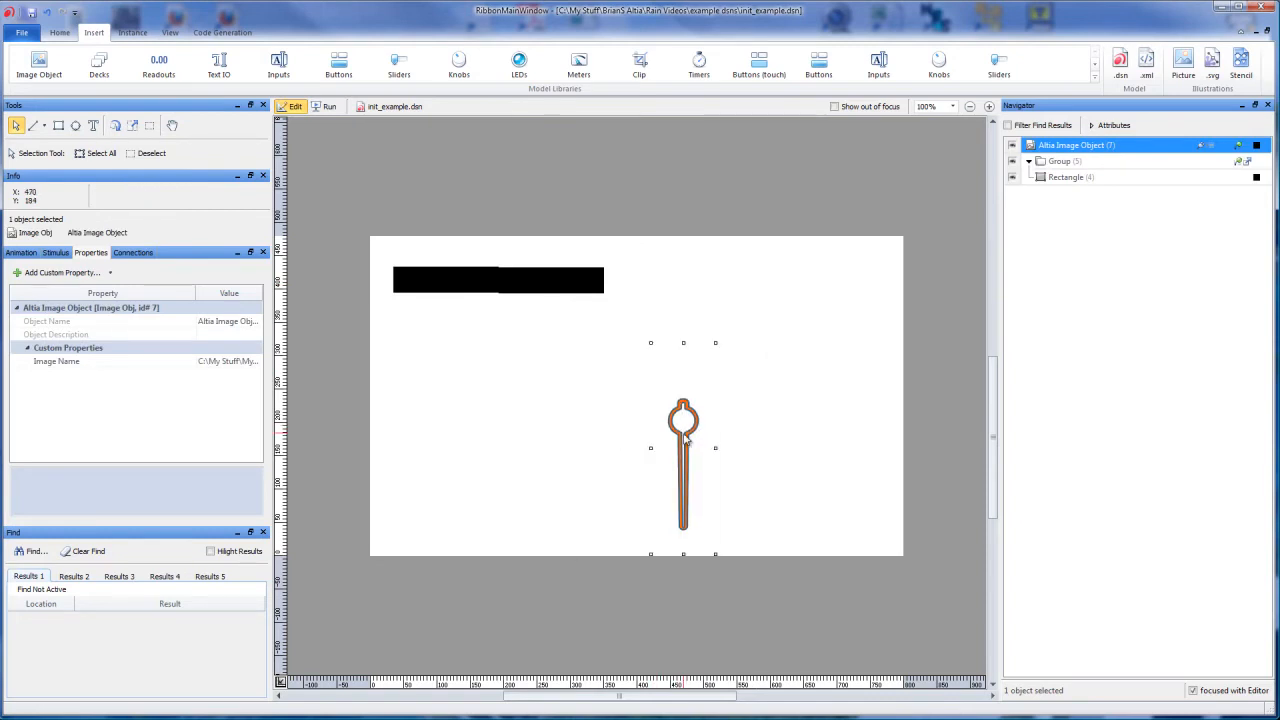
# Duplicate the needle image and move the copy to X -10, Y 10 with Precise Move.
pyautogui.hotkey('ctrl', 'd')
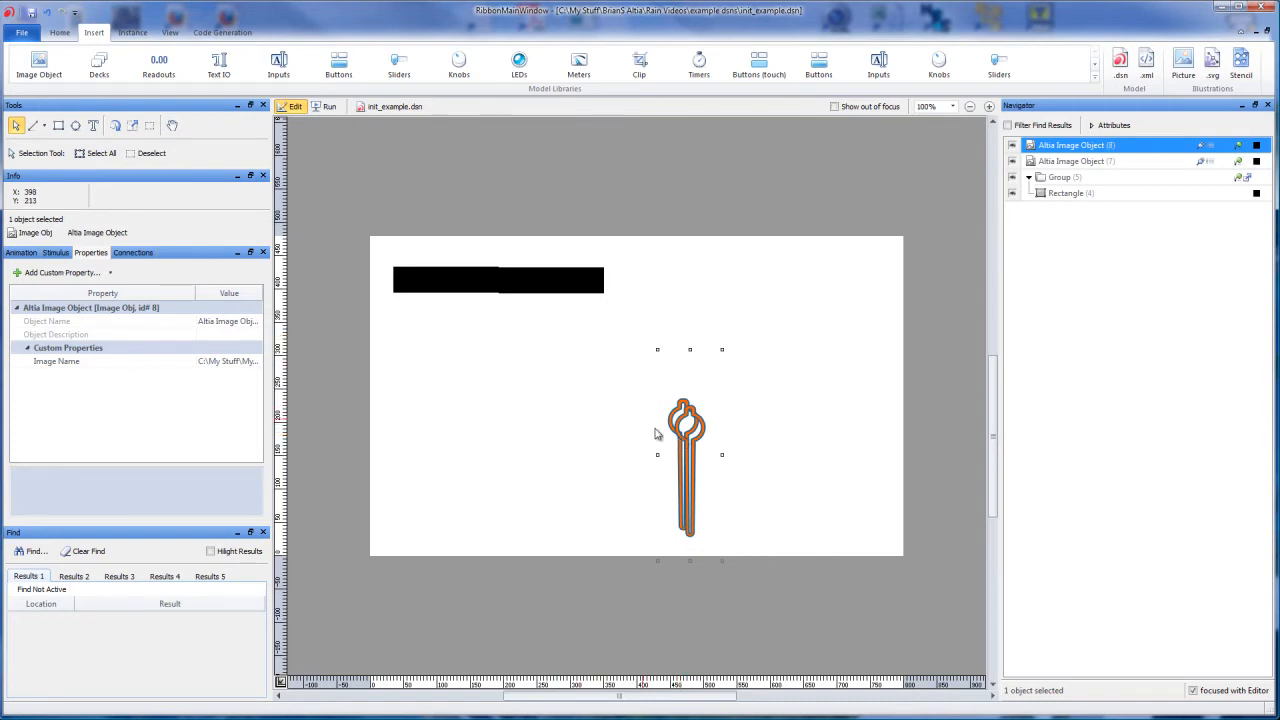
pyautogui.click(62, 34)
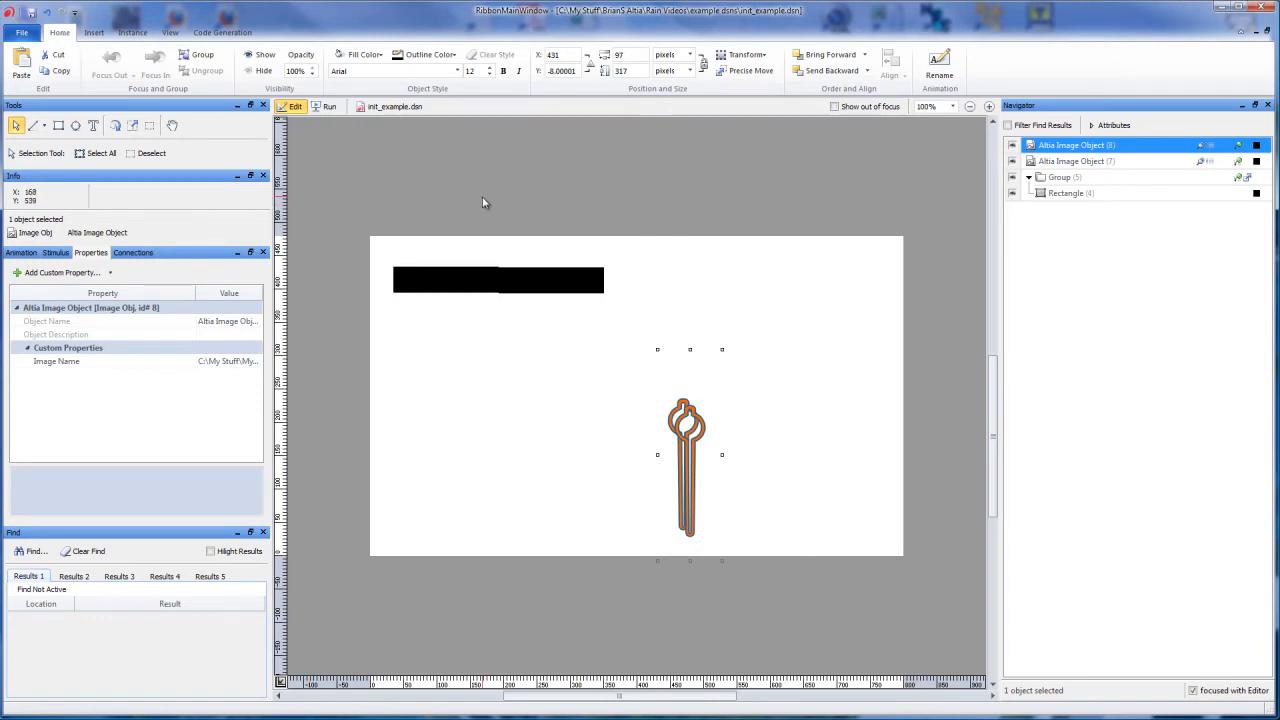
pyautogui.click(745, 70)
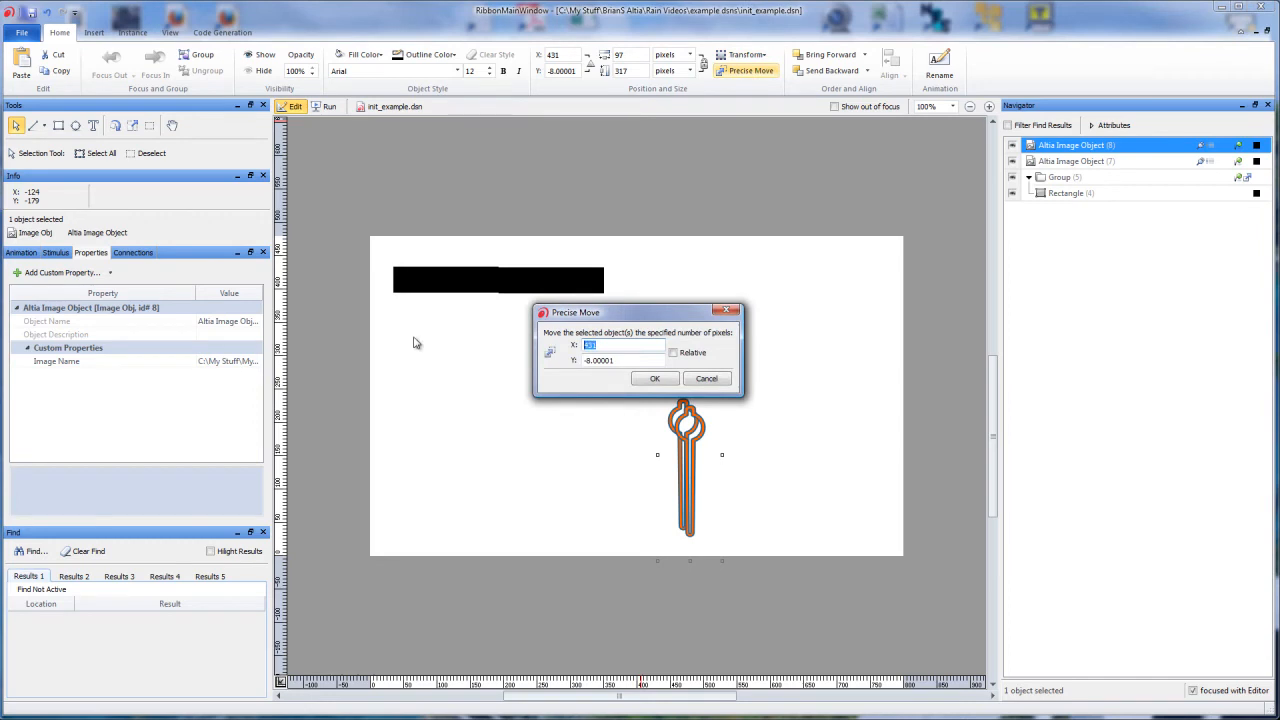
pyautogui.write('-10')
pyautogui.press('Tab')
pyautogui.write('10')
pyautogui.click(653, 379)
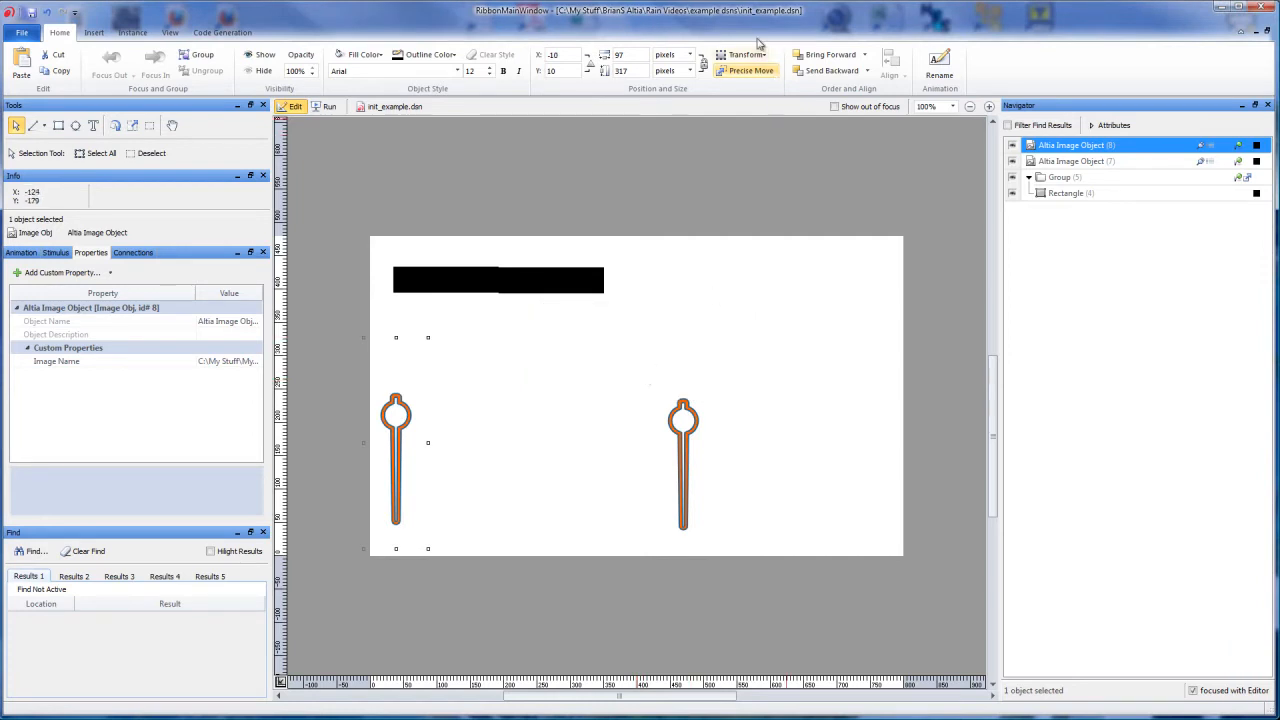
pyautogui.click(764, 73)
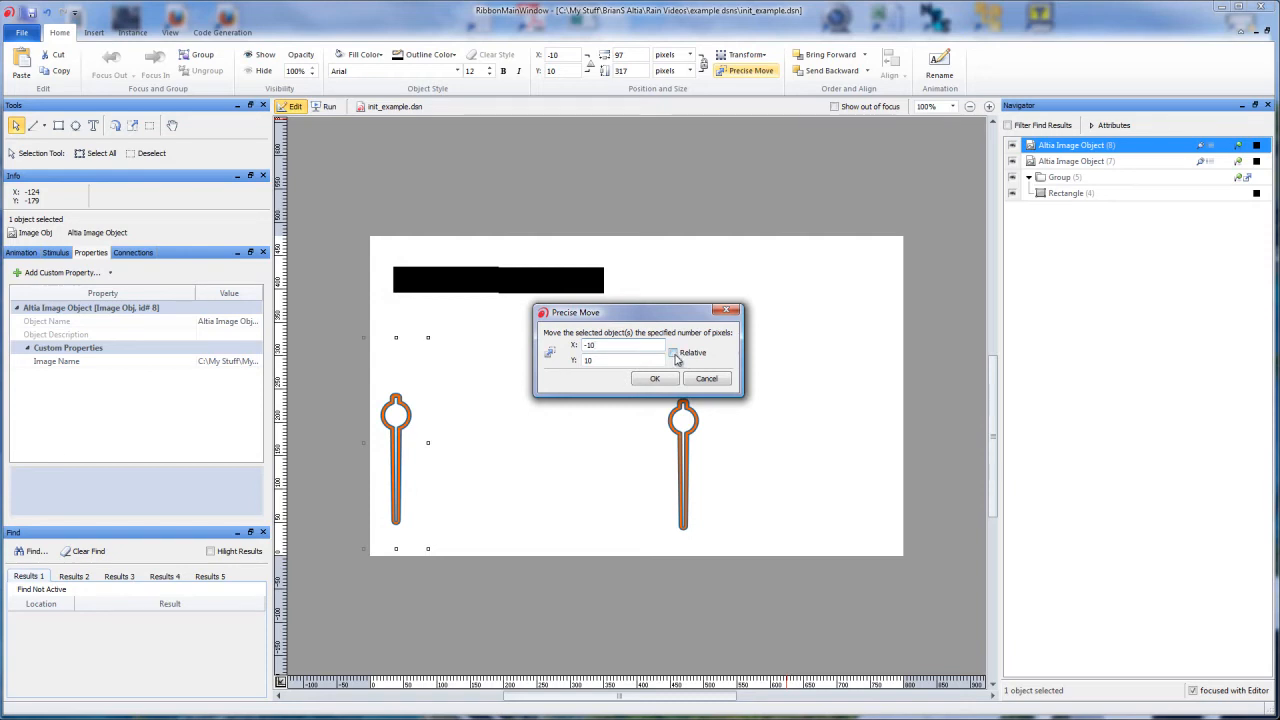
pyautogui.click(704, 379)
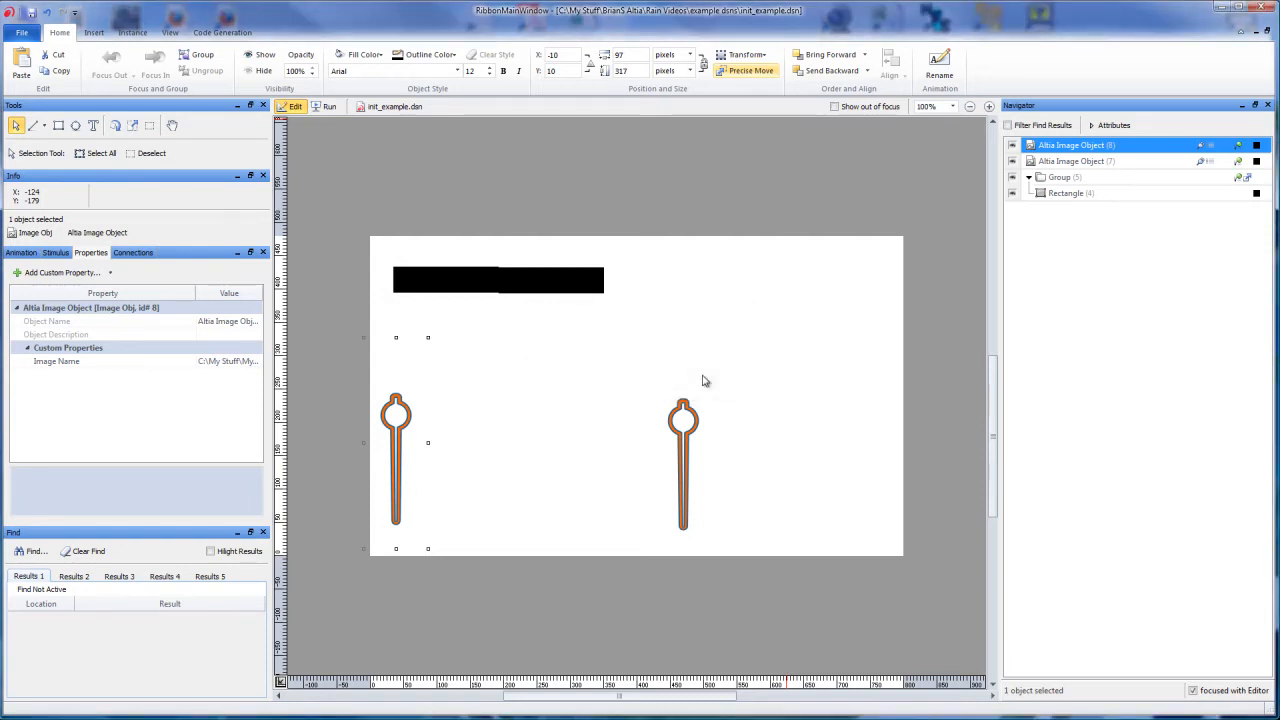
# Offset the duplicated needle by a relative X -10, Y 10 pixels with Precise Move so it sits over the original.
pyautogui.click(752, 72)
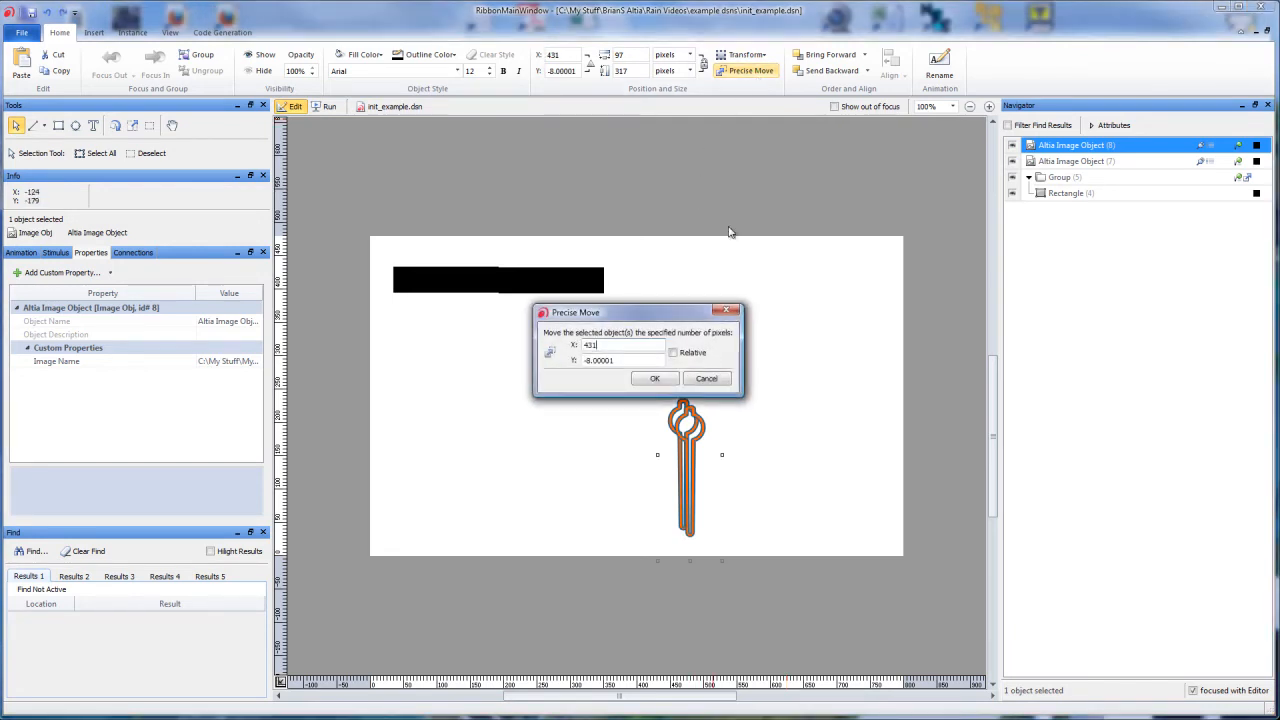
pyautogui.click(675, 352)
pyautogui.write('-10')
pyautogui.press('Tab')
pyautogui.write('10')
pyautogui.click(648, 380)
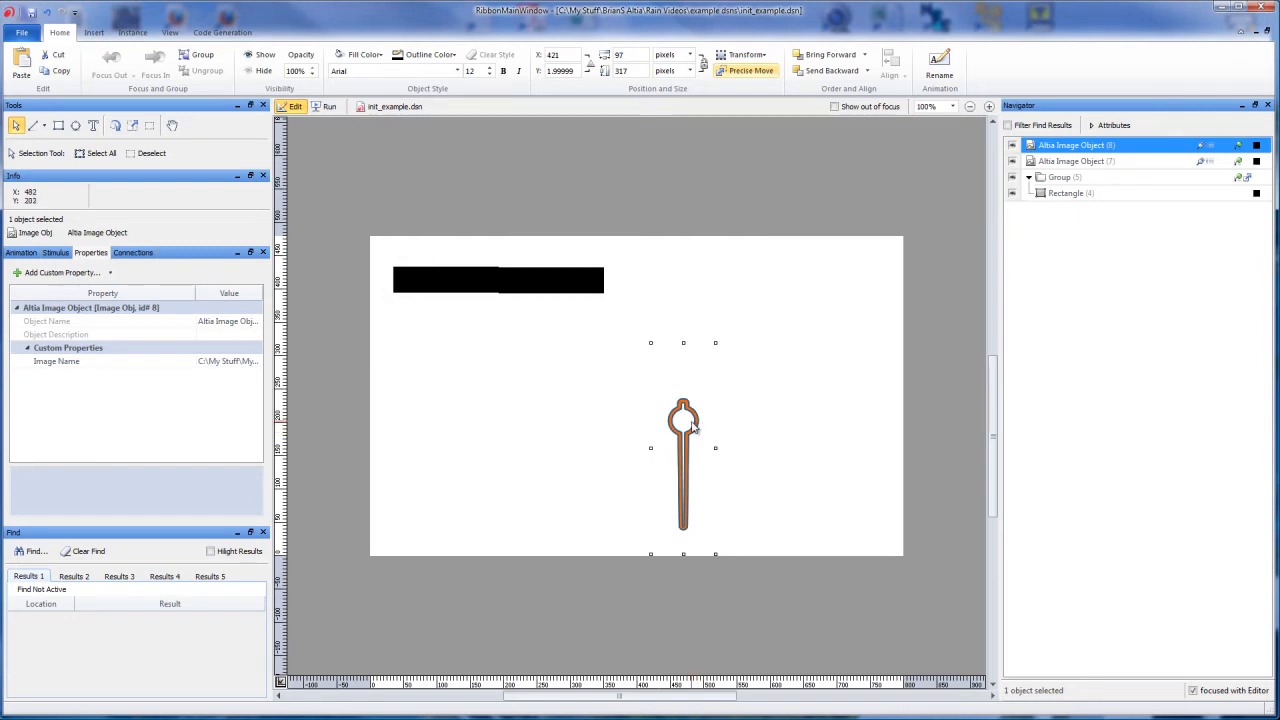
# Move the needle copy to about X 578, Y 45, and align both needles by left edge and bottom edge.
pyautogui.moveTo(700, 429); pyautogui.dragTo(805, 400)
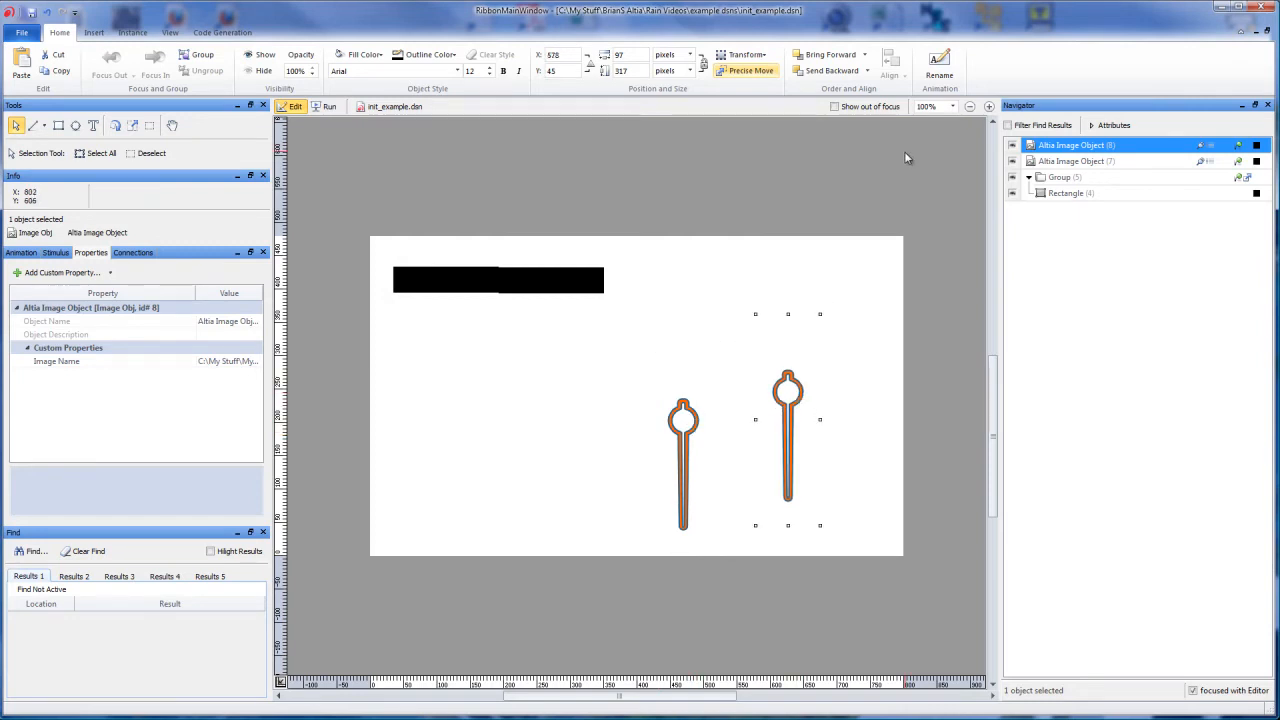
pyautogui.keyDown('shift'); pyautogui.click(692, 432); pyautogui.keyUp('shift')
pyautogui.click(896, 74)
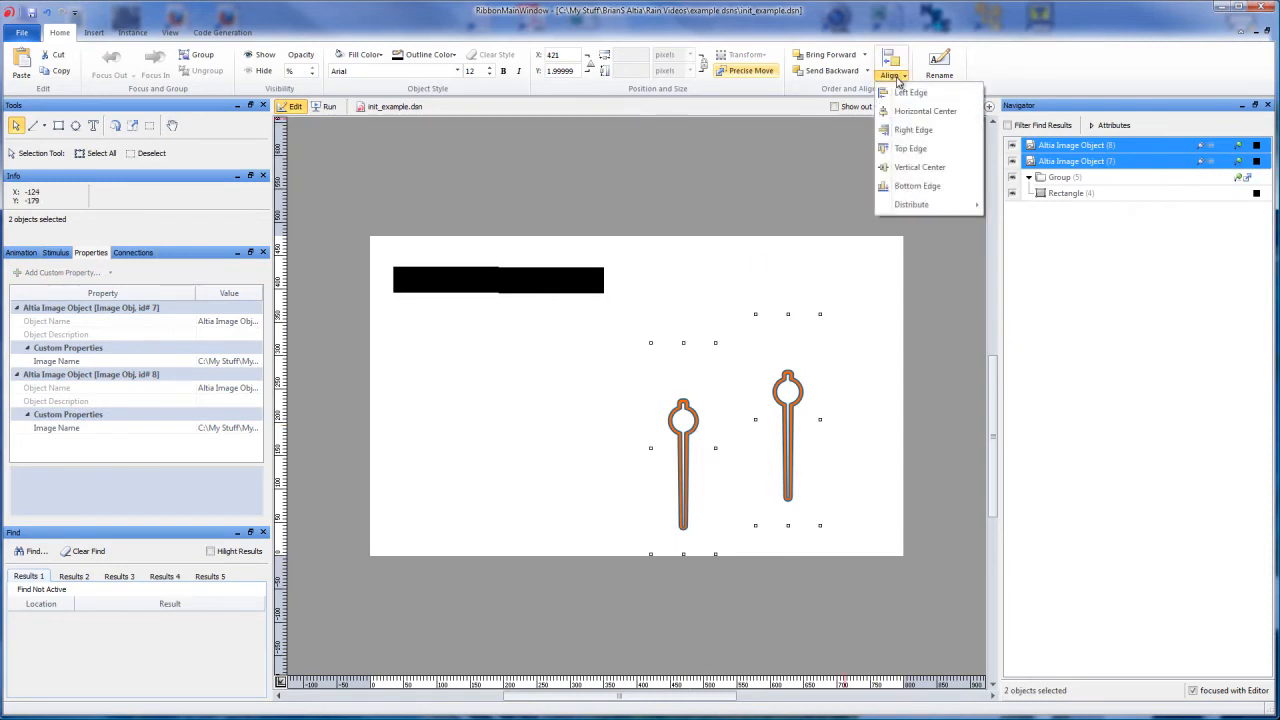
pyautogui.click(925, 96)
pyautogui.click(894, 76)
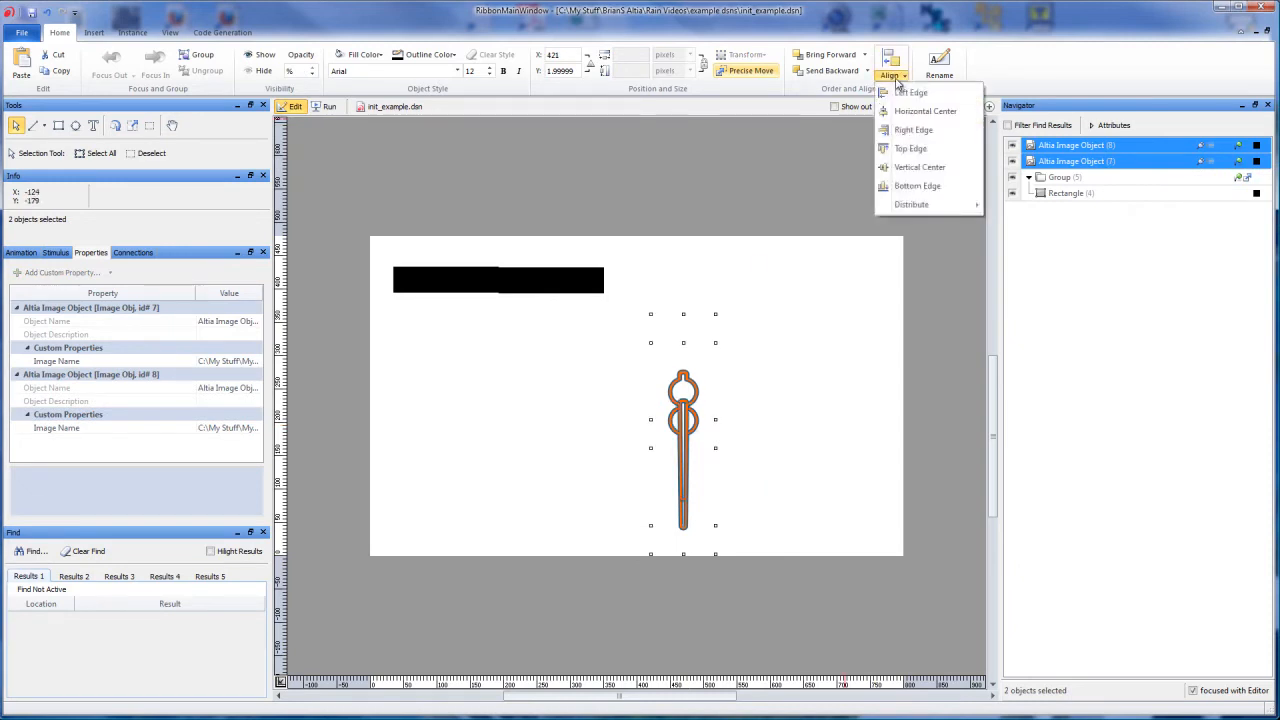
pyautogui.click(901, 188)
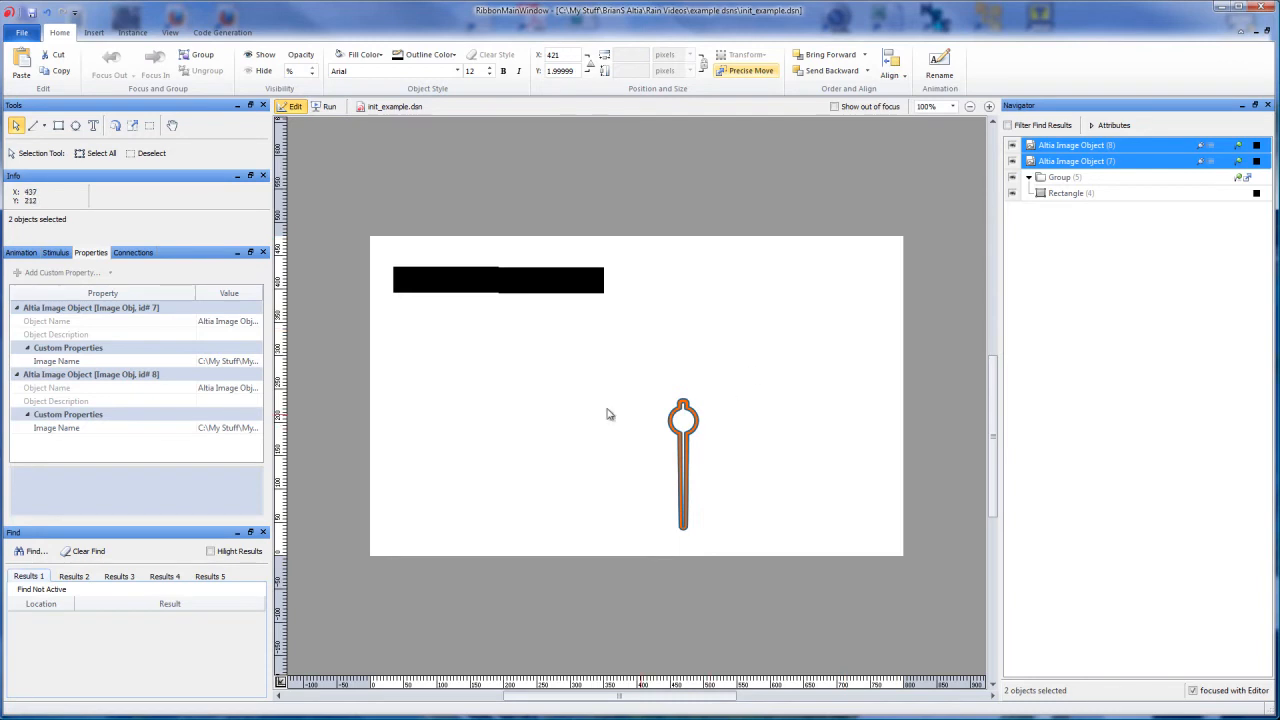
# Flip the needle copy vertically and move it straight up to about Y 85 so its hub overlaps the original's hub.
pyautogui.click(528, 389)
pyautogui.click(683, 412)
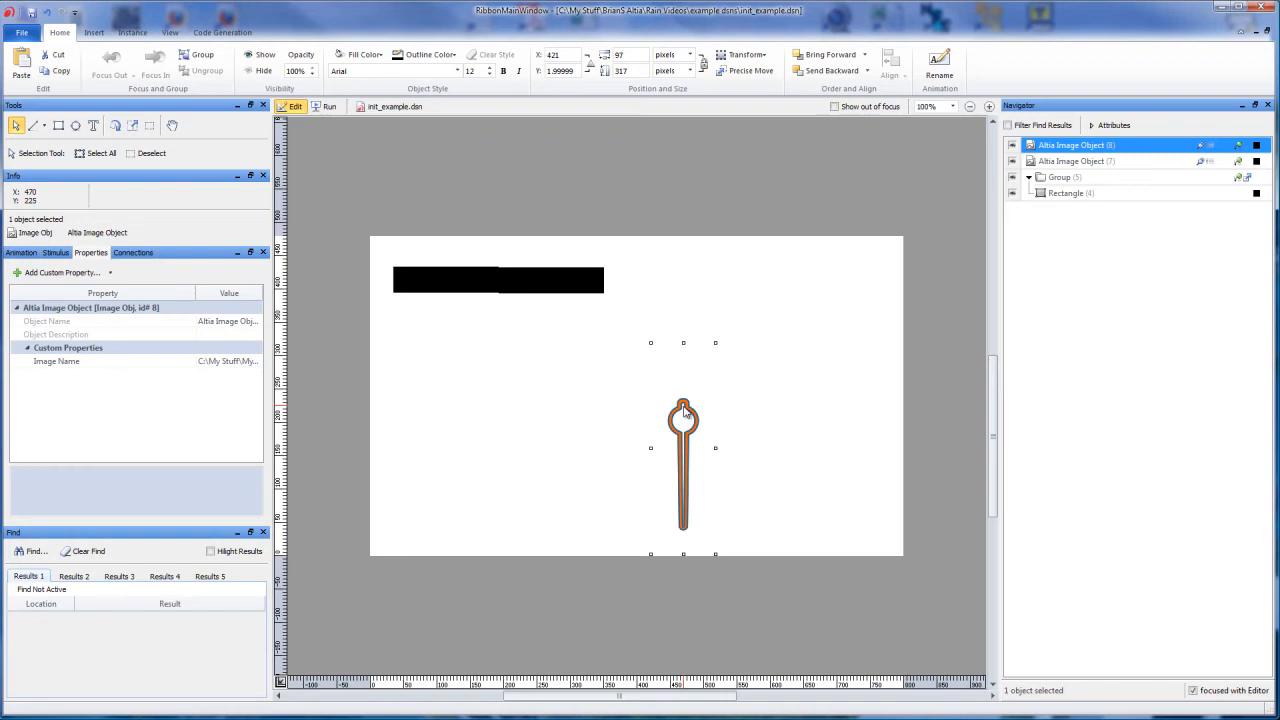
pyautogui.click(757, 57)
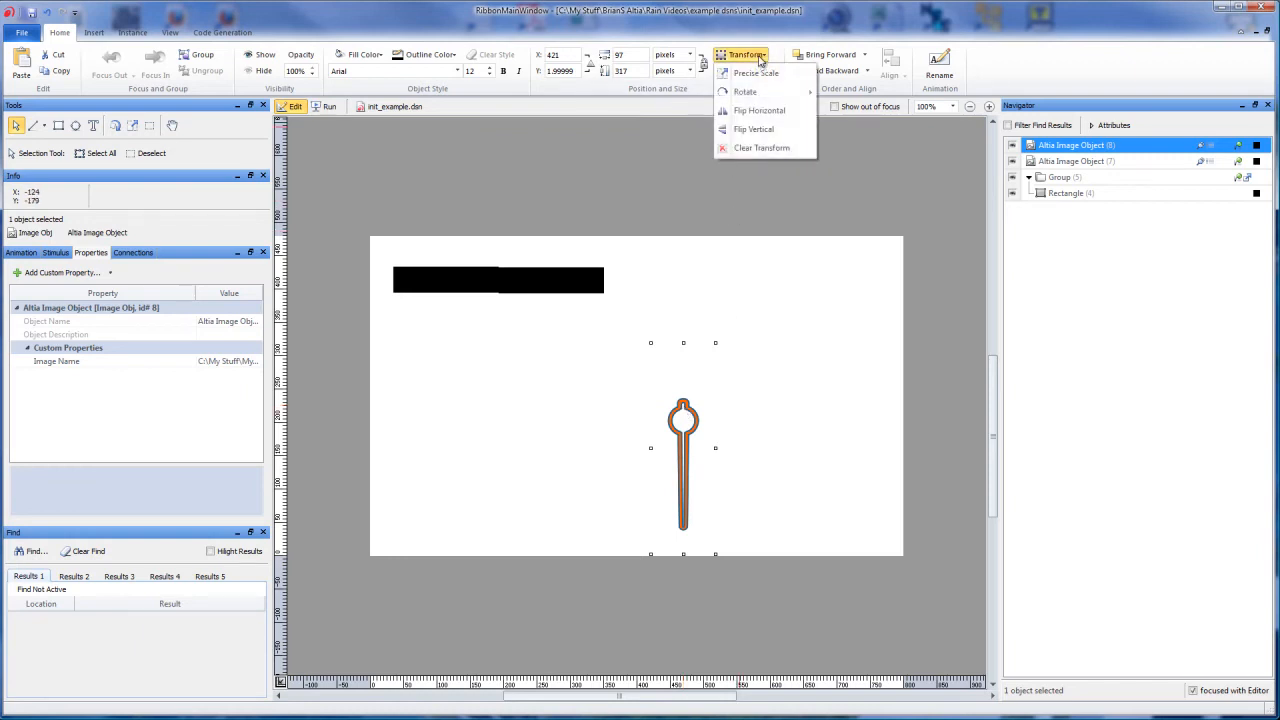
pyautogui.click(757, 130)
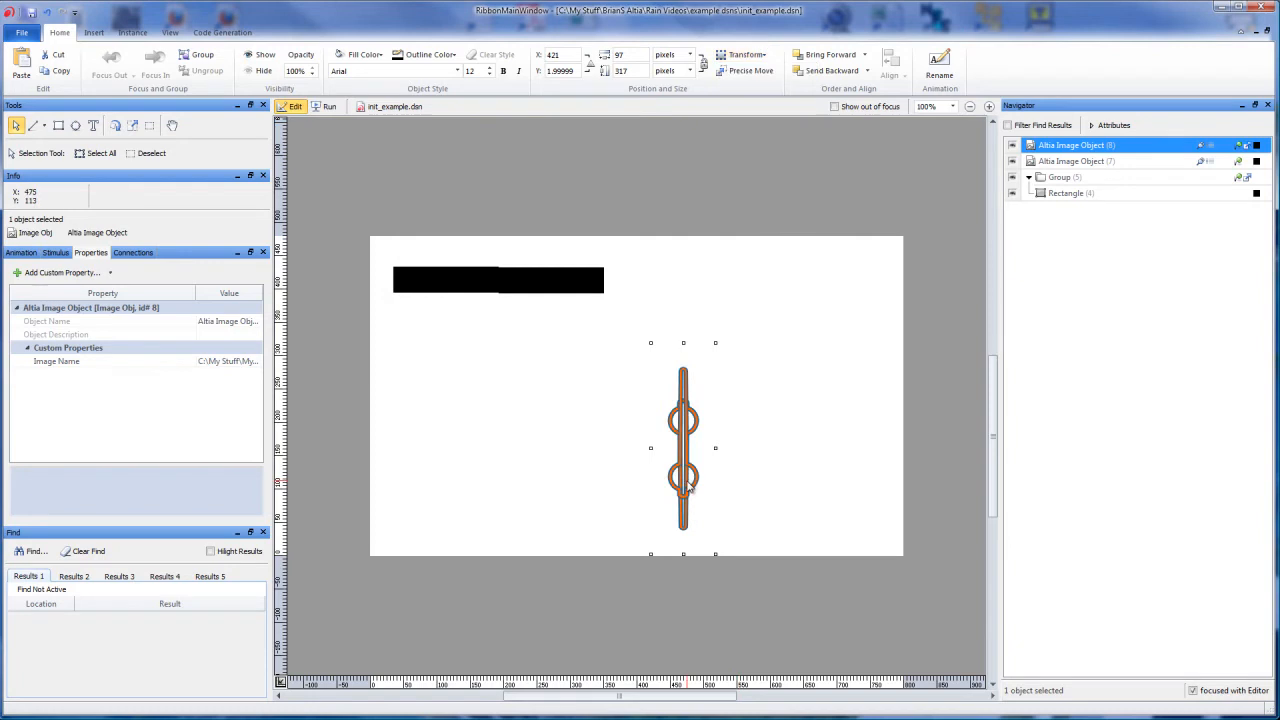
pyautogui.moveTo(690, 485); pyautogui.dragTo(691, 440)
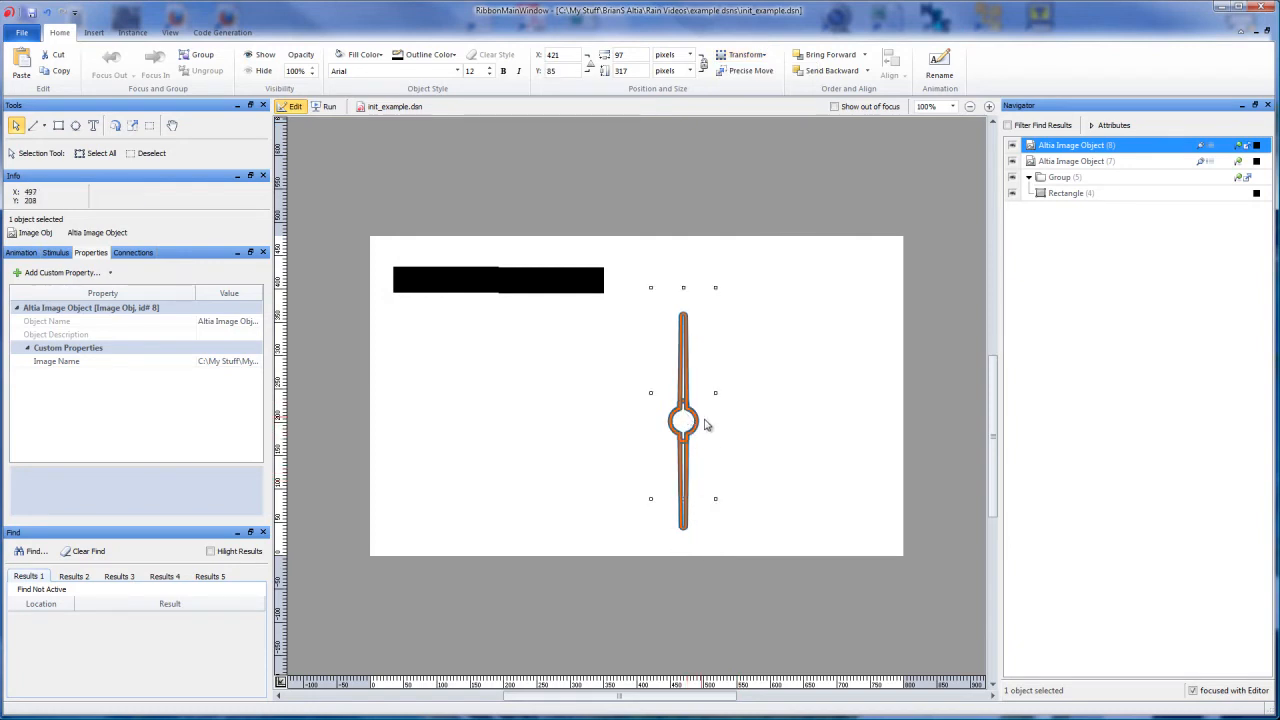
# Nudge the flipped needle up to Y 94, and check the hub alignment by deleting and restoring the needle twice.
pyautogui.press('Up')
pyautogui.press('Up')
pyautogui.press('Up')
pyautogui.press('Down')
pyautogui.press('Down')
pyautogui.press('Up')
pyautogui.press('Up')
pyautogui.press('Up')
pyautogui.press('Up')
pyautogui.press('Up')
pyautogui.press('Up')
pyautogui.press('Up')
pyautogui.press('Up')
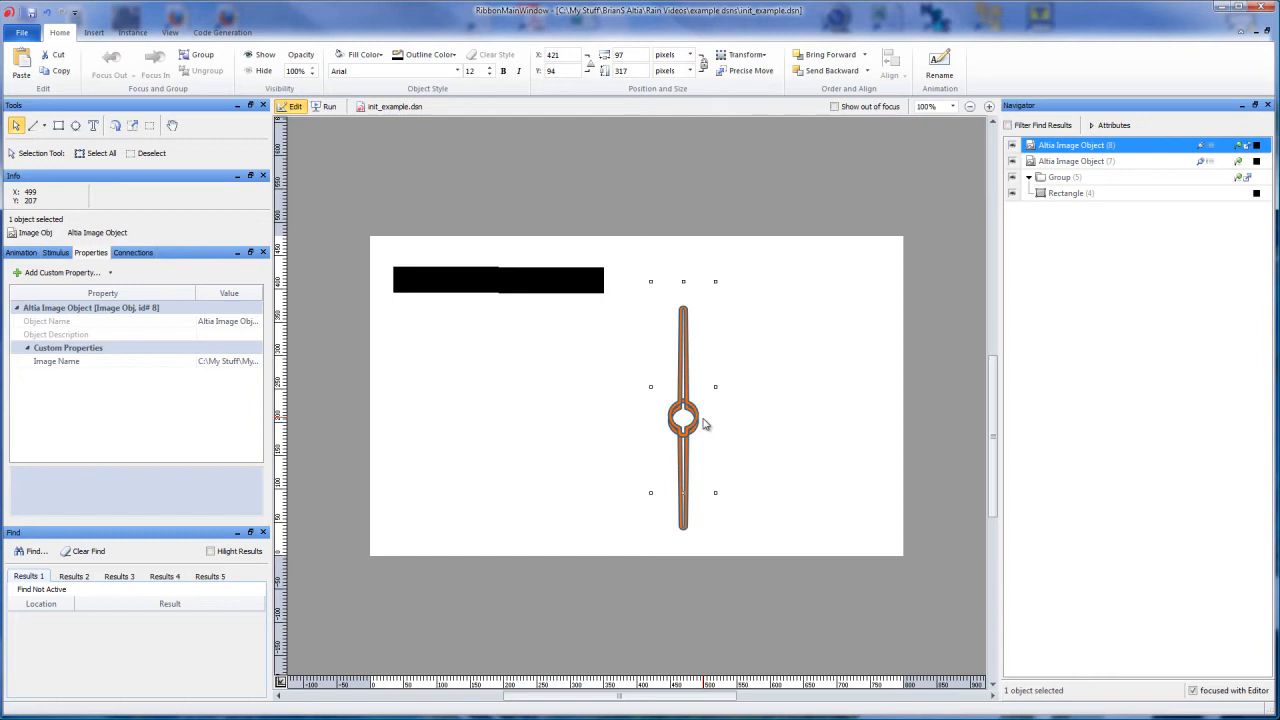
pyautogui.press('Delete')
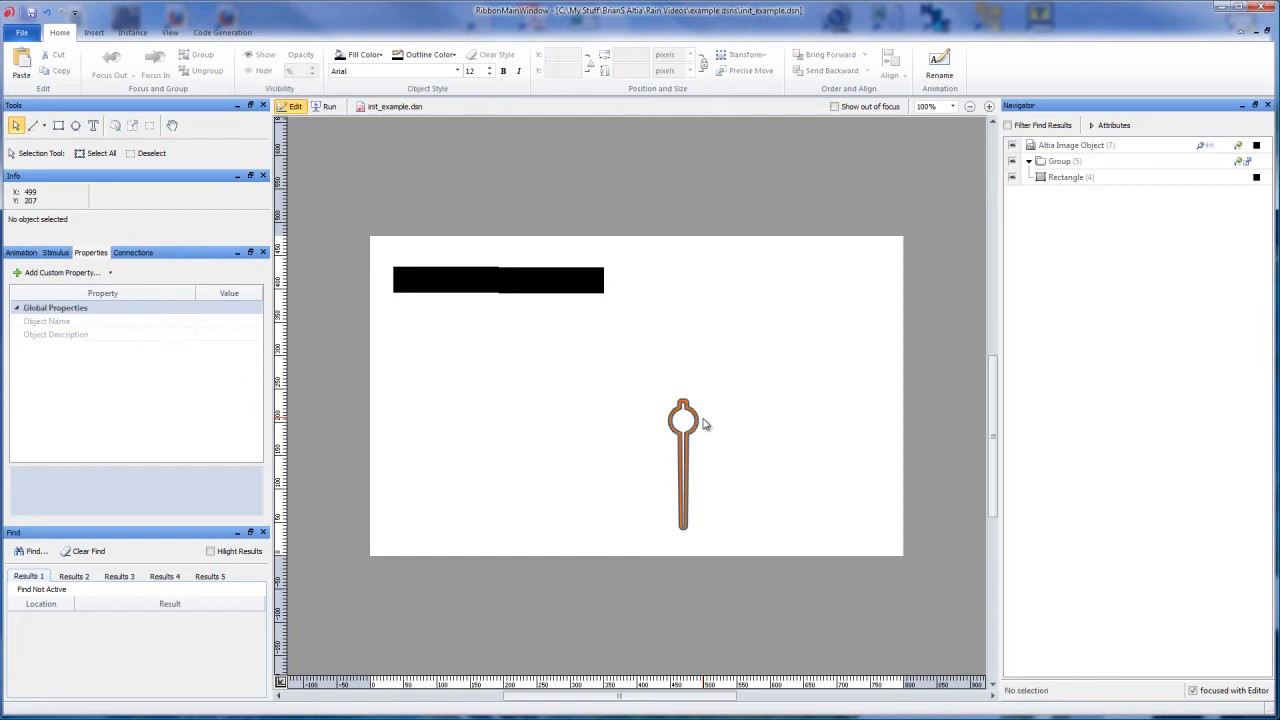
pyautogui.hotkey('ctrl', 'z')
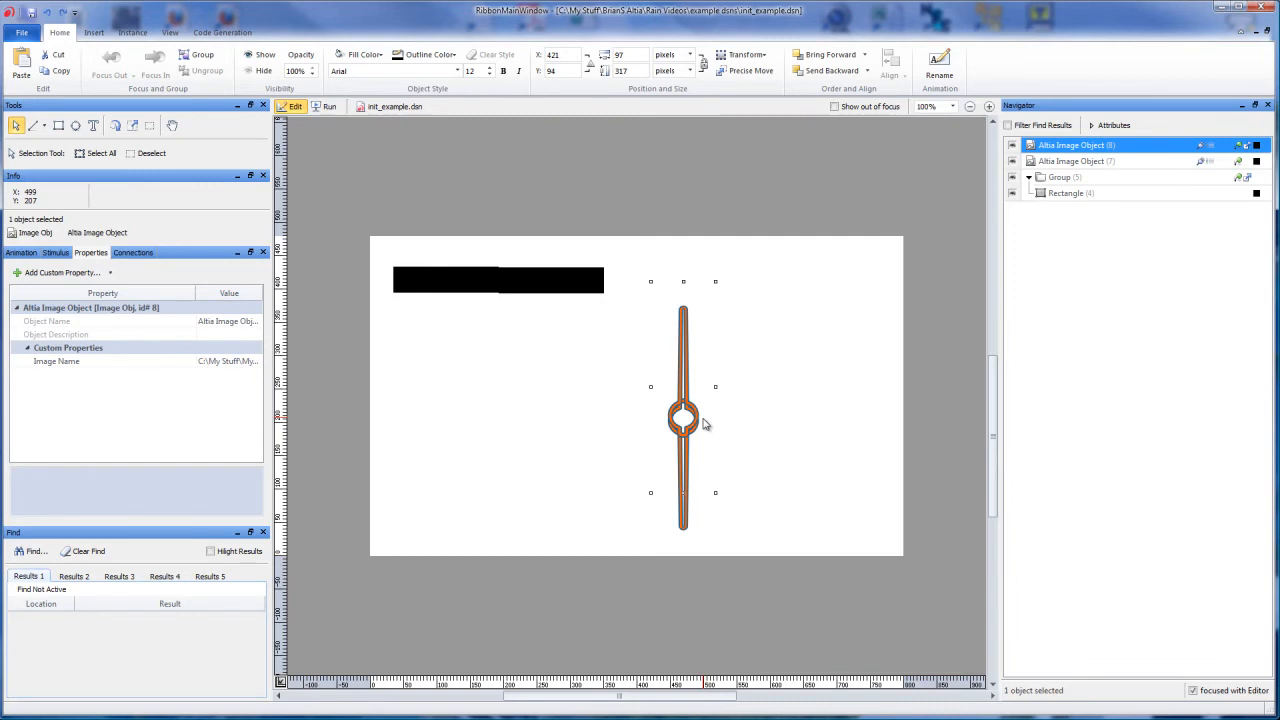
pyautogui.press('Delete')
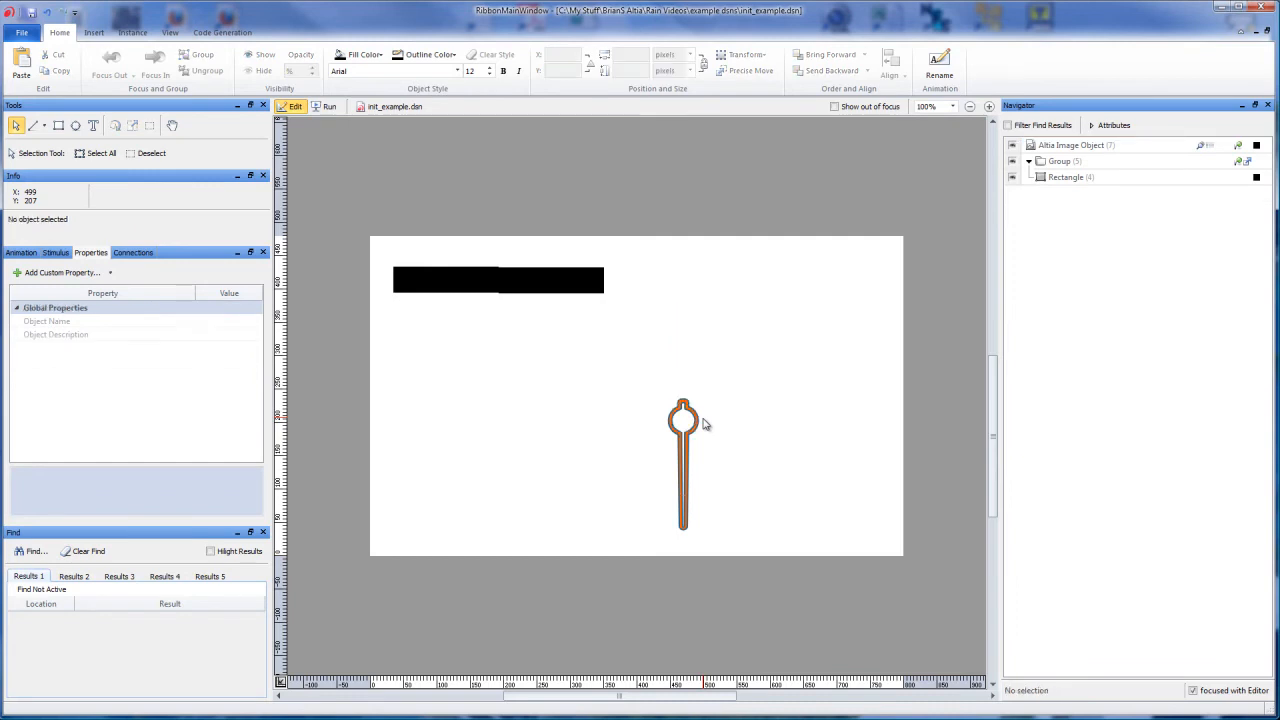
pyautogui.hotkey('ctrl', 'z')
# Nudge the flipped needle down to Y 86, deleting and restoring it along the way to compare the hub alignment.
pyautogui.press('Down')
pyautogui.press('Down')
pyautogui.press('Down')
pyautogui.press('Down')
pyautogui.press('Down')
pyautogui.press('Down')
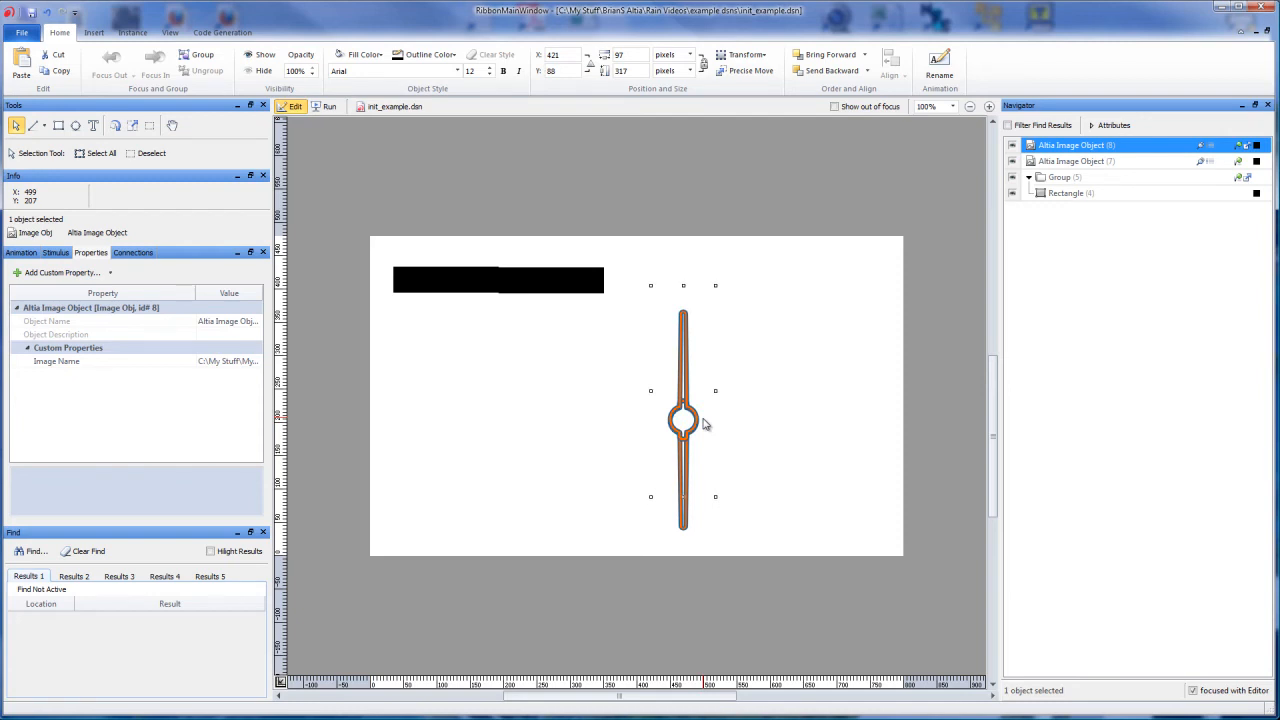
pyautogui.press('Delete')
pyautogui.hotkey('ctrl', 'z')
pyautogui.press('Delete')
pyautogui.hotkey('ctrl', 'z')
pyautogui.press('Down')
pyautogui.press('Down')
# Check the flipped needle's hub against the original's by repeatedly deleting the flipped needle and undoing the deletion.
pyautogui.press('Delete')
pyautogui.hotkey('ctrl', 'z')
pyautogui.press('Delete')
pyautogui.hotkey('ctrl', 'z')
pyautogui.press('Delete')
pyautogui.hotkey('ctrl', 'z')
pyautogui.press('Delete')
pyautogui.hotkey('ctrl', 'z')
pyautogui.press('Delete')
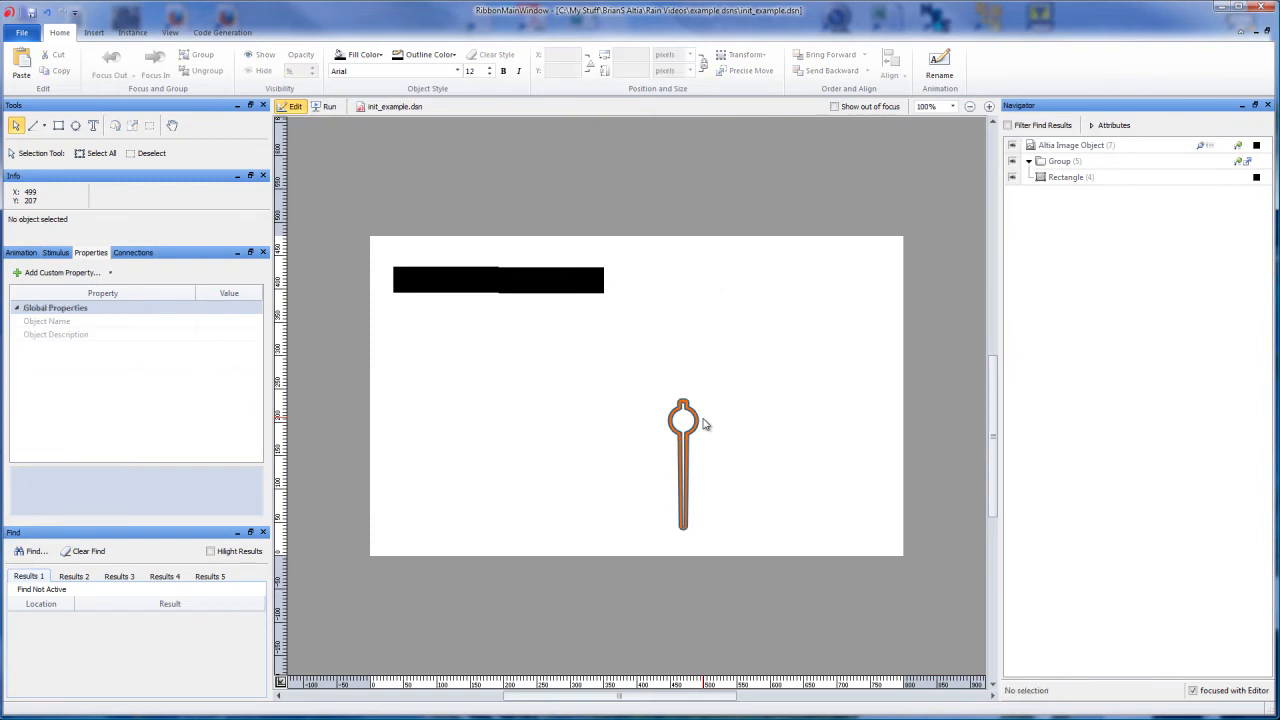
pyautogui.hotkey('ctrl', 'z')
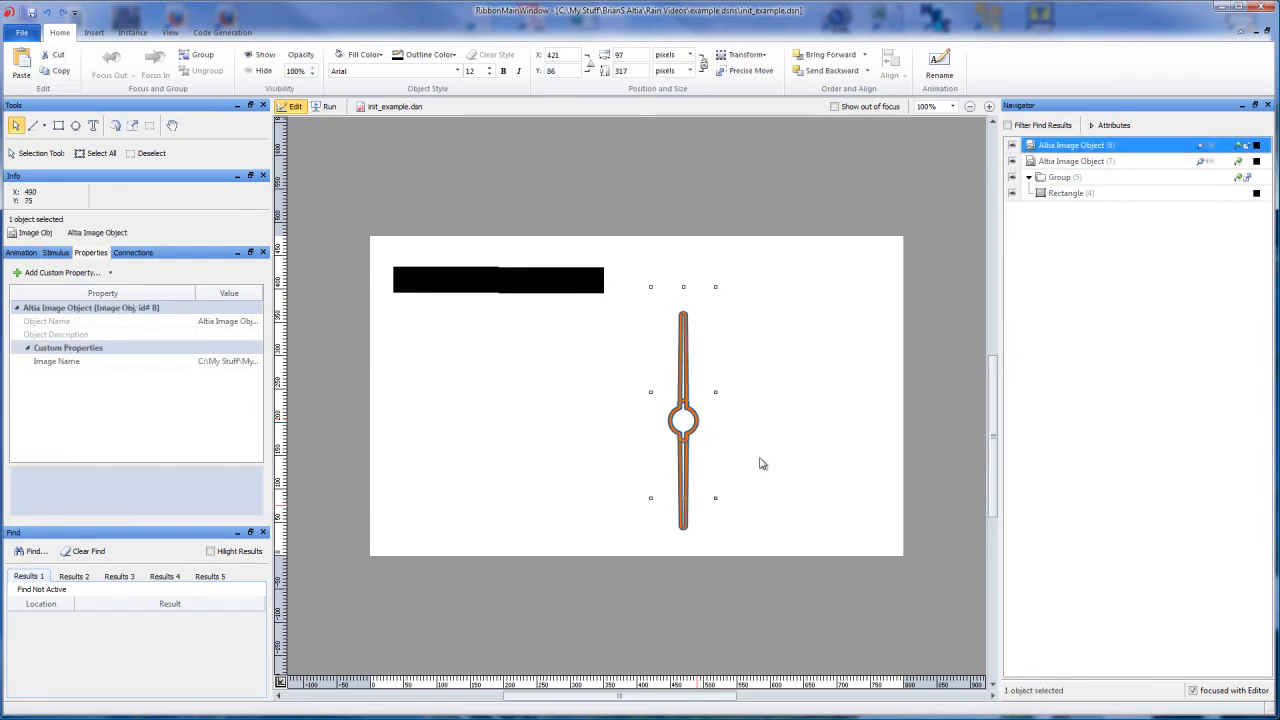
# Group the two needle image objects and move the group to about X 443, Y 52.
pyautogui.click(1075, 162)
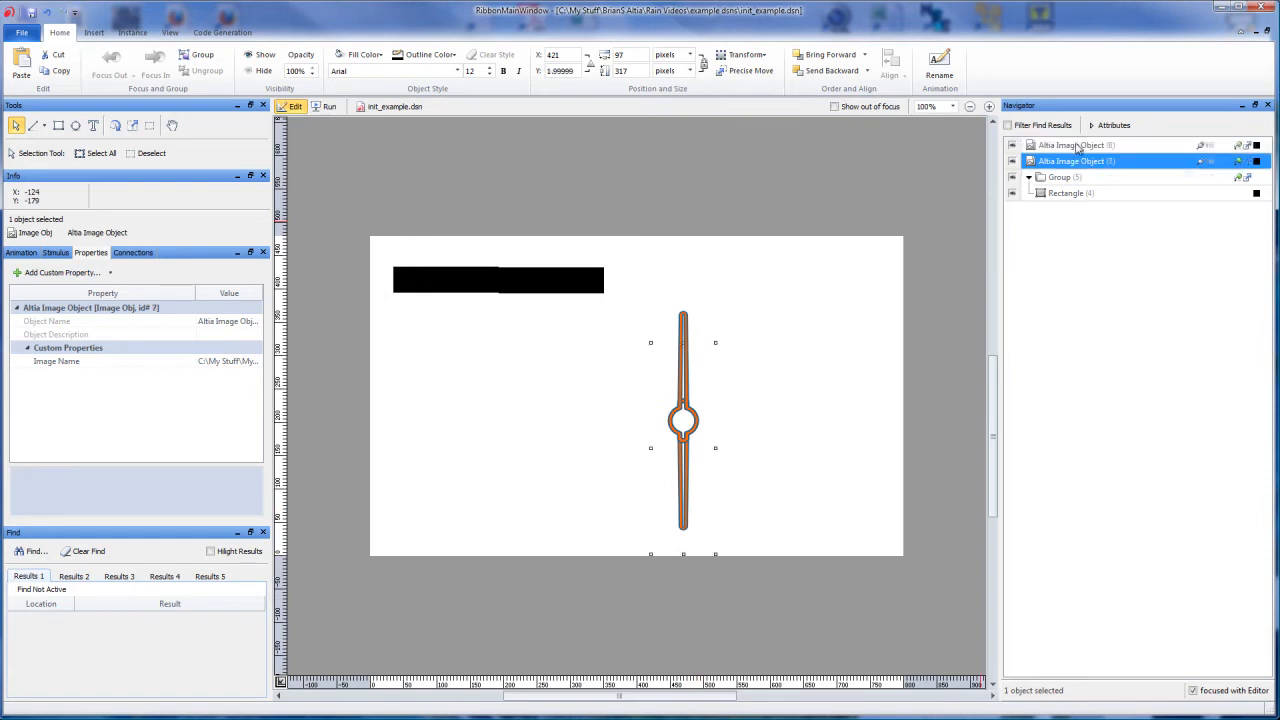
pyautogui.keyDown('ctrl'); pyautogui.click(1077, 146); pyautogui.keyUp('ctrl')
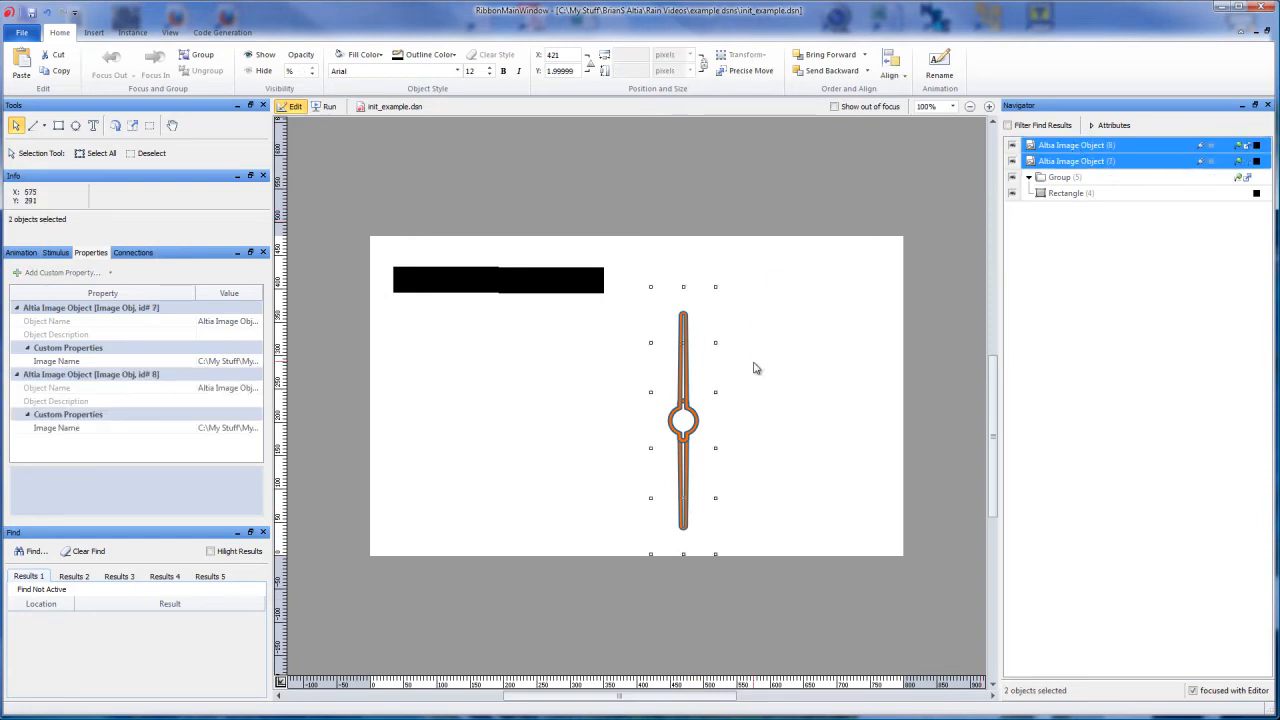
pyautogui.click(660, 383)
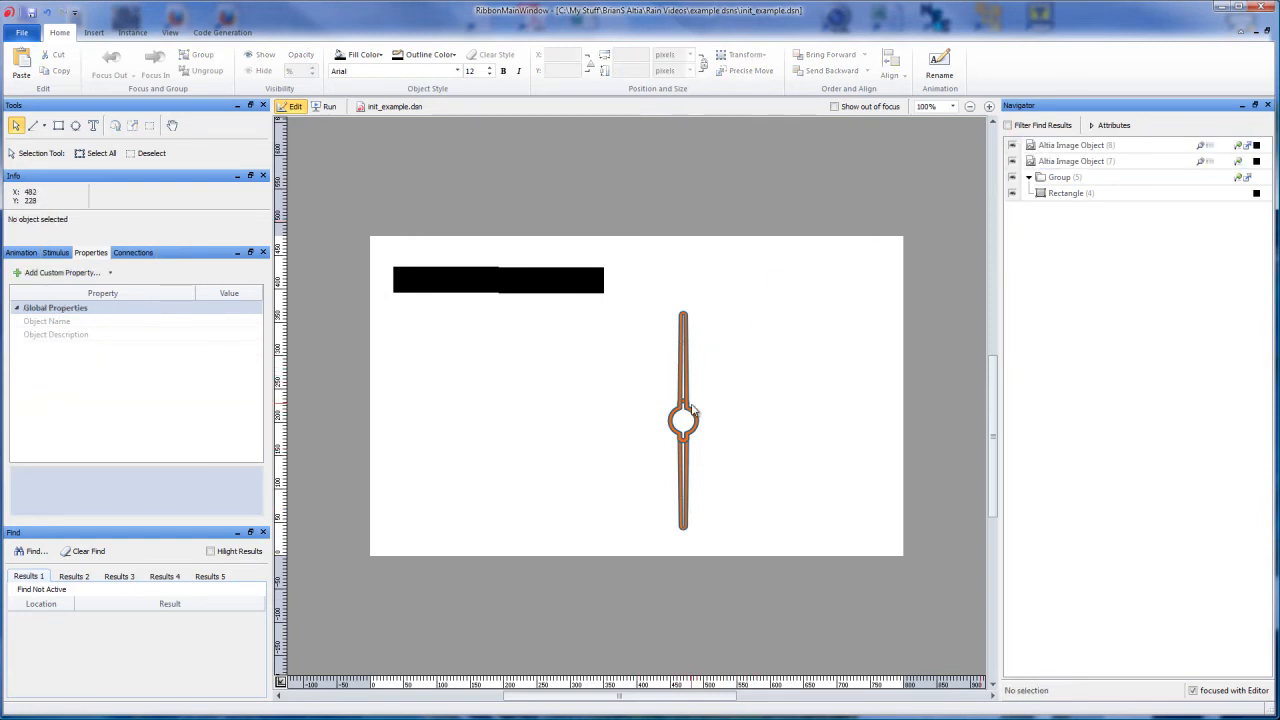
pyautogui.click(680, 462)
pyautogui.keyDown('ctrl'); pyautogui.click(686, 530); pyautogui.keyUp('ctrl')
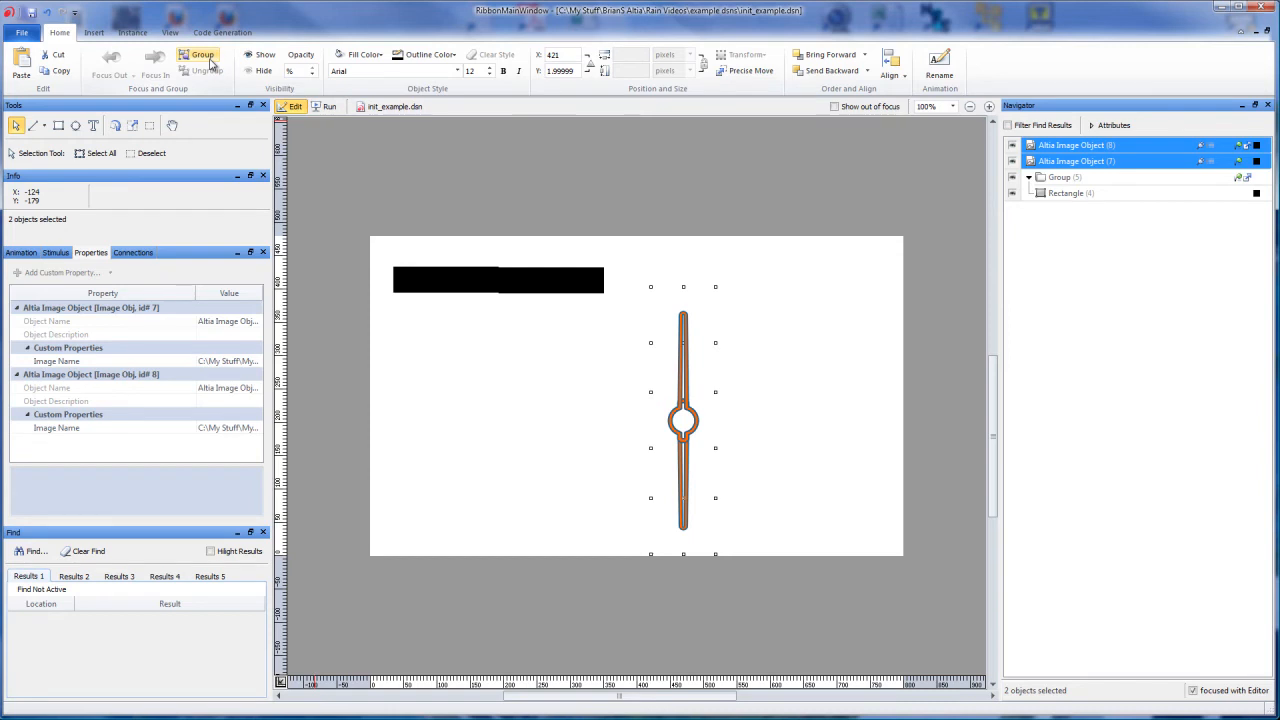
pyautogui.click(208, 60)
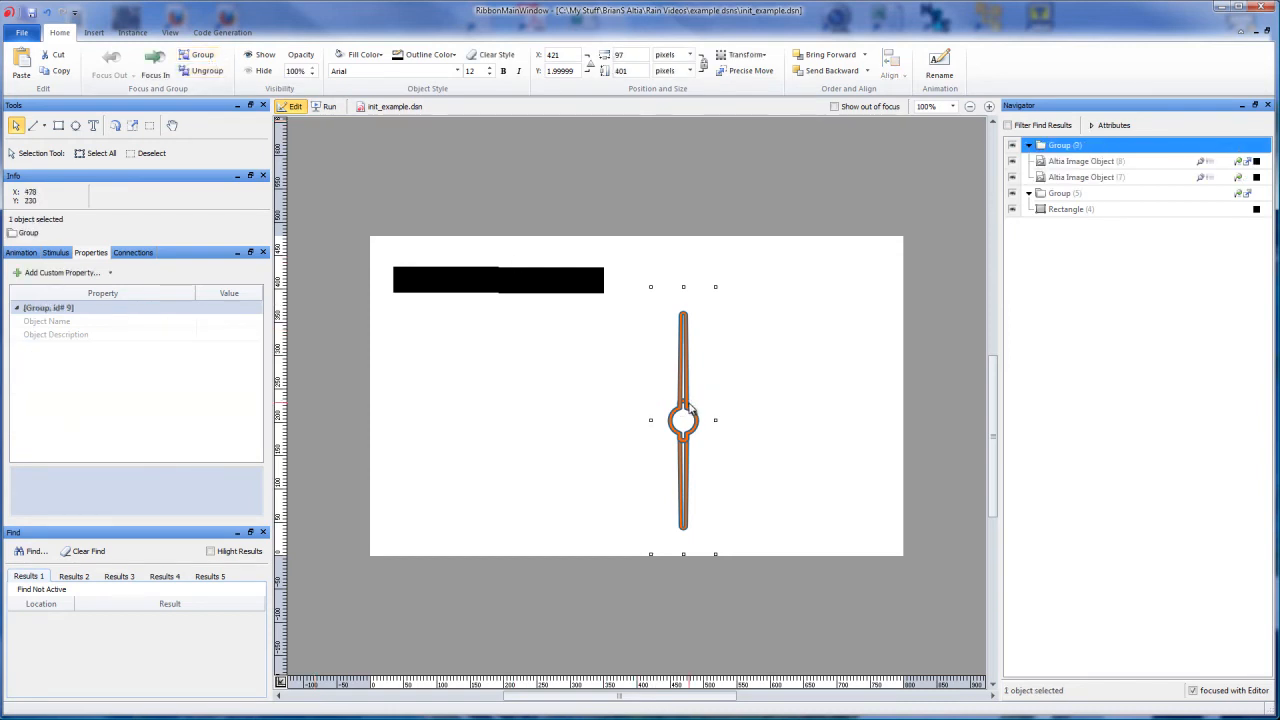
pyautogui.moveTo(686, 420); pyautogui.dragTo(701, 387)
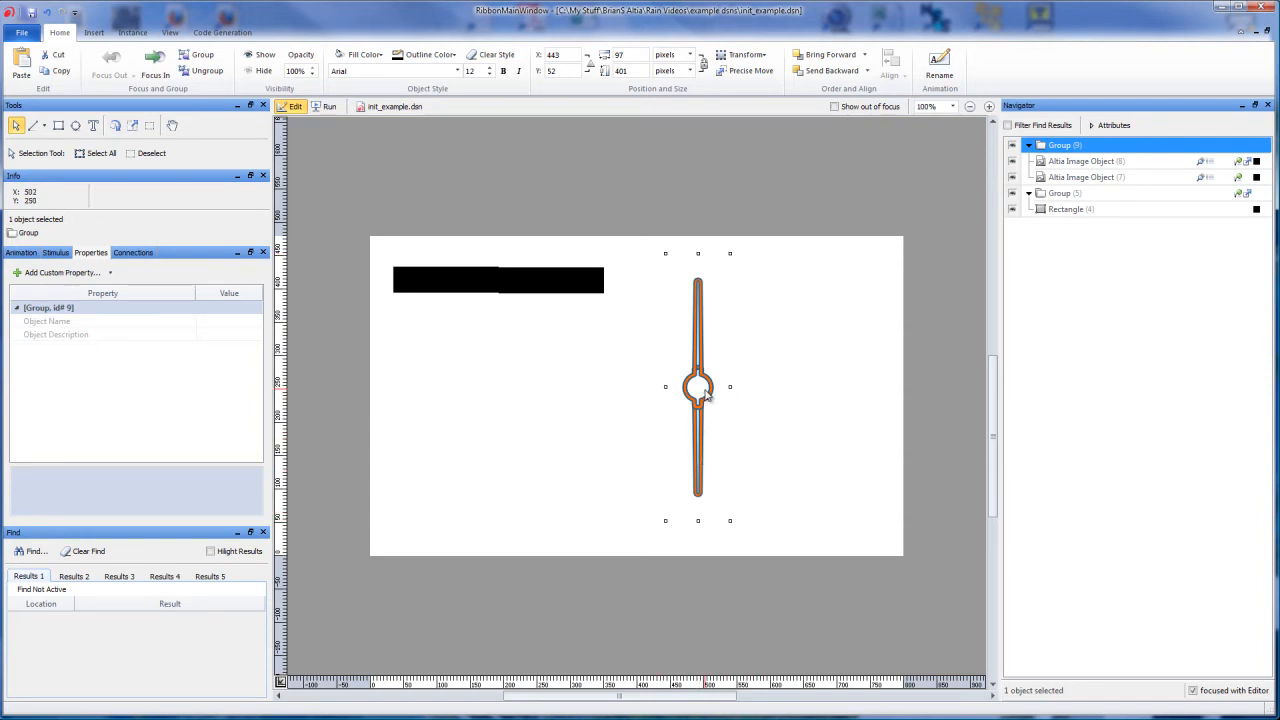
# Try rotating the needle group freehand by about 76 degrees counterclockwise around its centre, and undo the rotation.
pyautogui.click(115, 126)
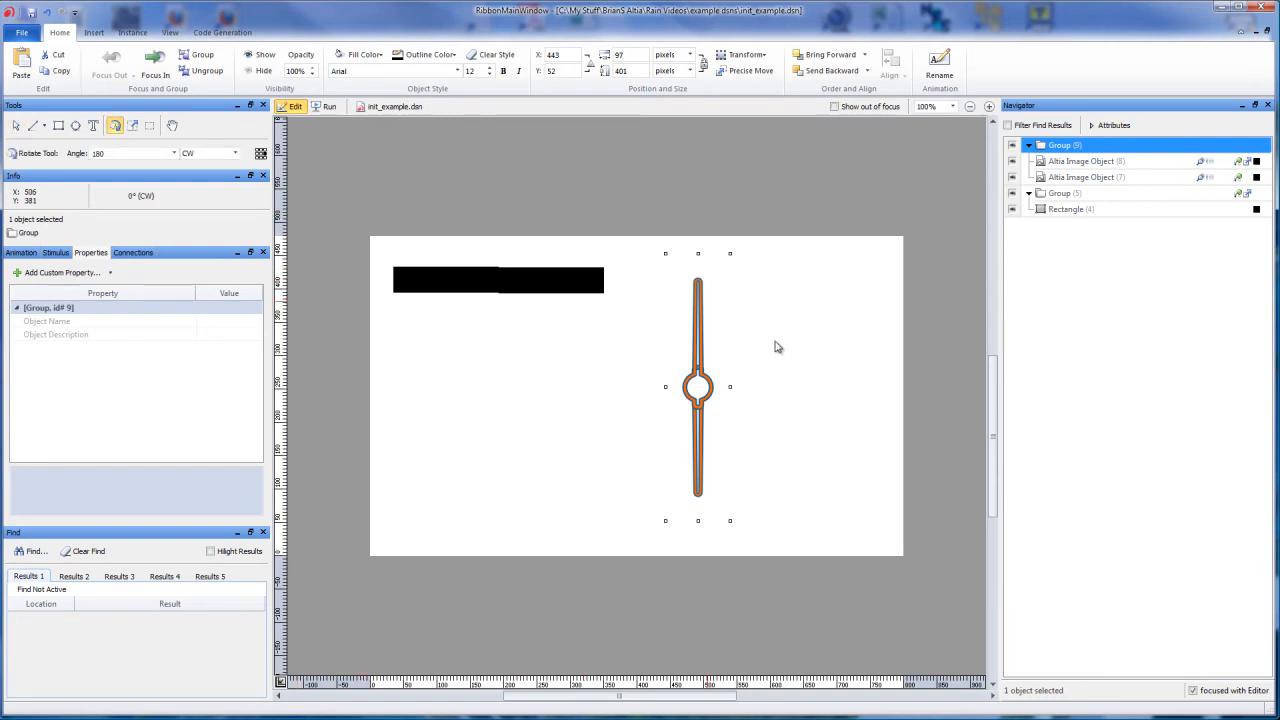
pyautogui.moveTo(690, 298); pyautogui.dragTo(658, 311)
pyautogui.hotkey('ctrl', 'z')
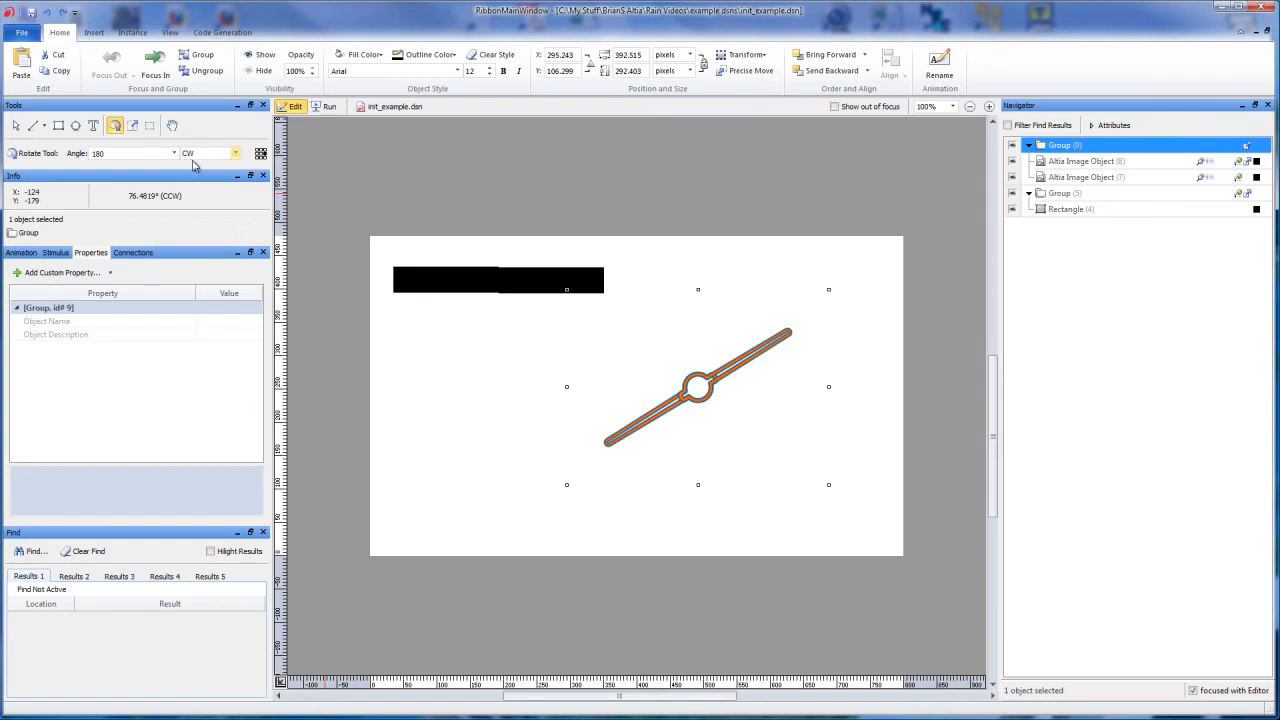
pyautogui.hotkey('ctrl', 'z')
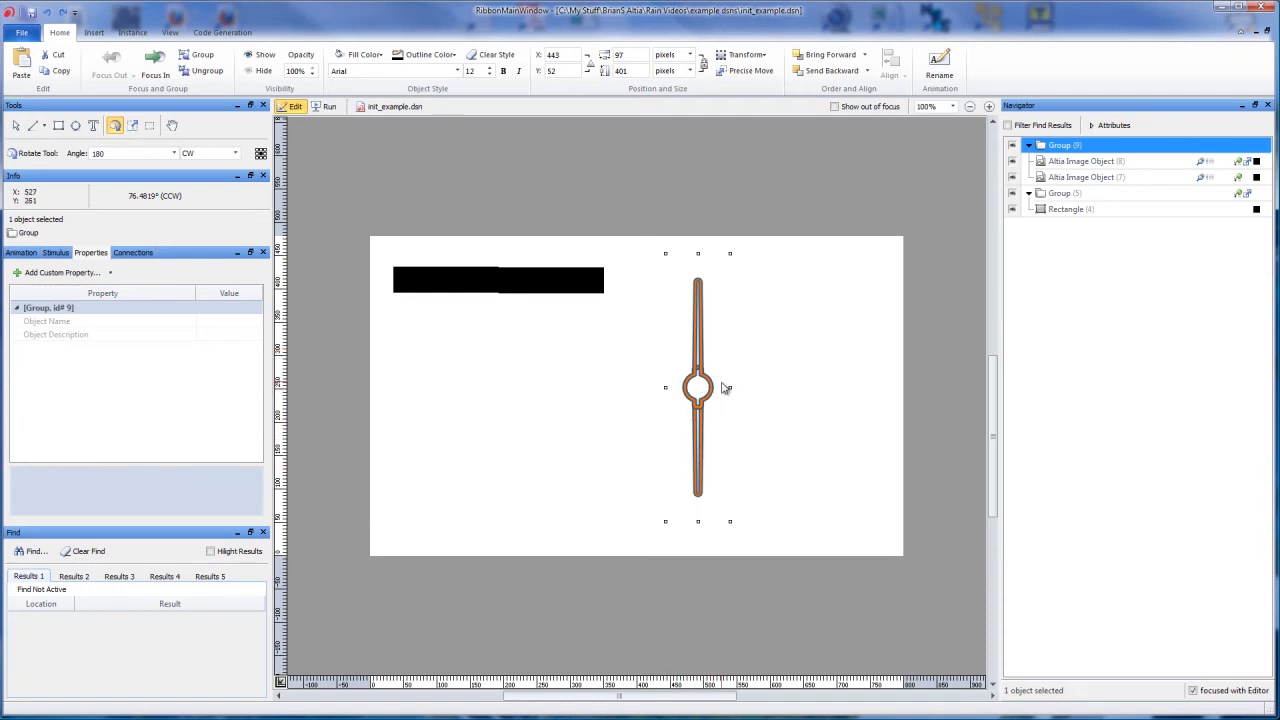
# Hide the downward-pointing needle image inside the needle group, and reselect the whole group.
pyautogui.click(1110, 178)
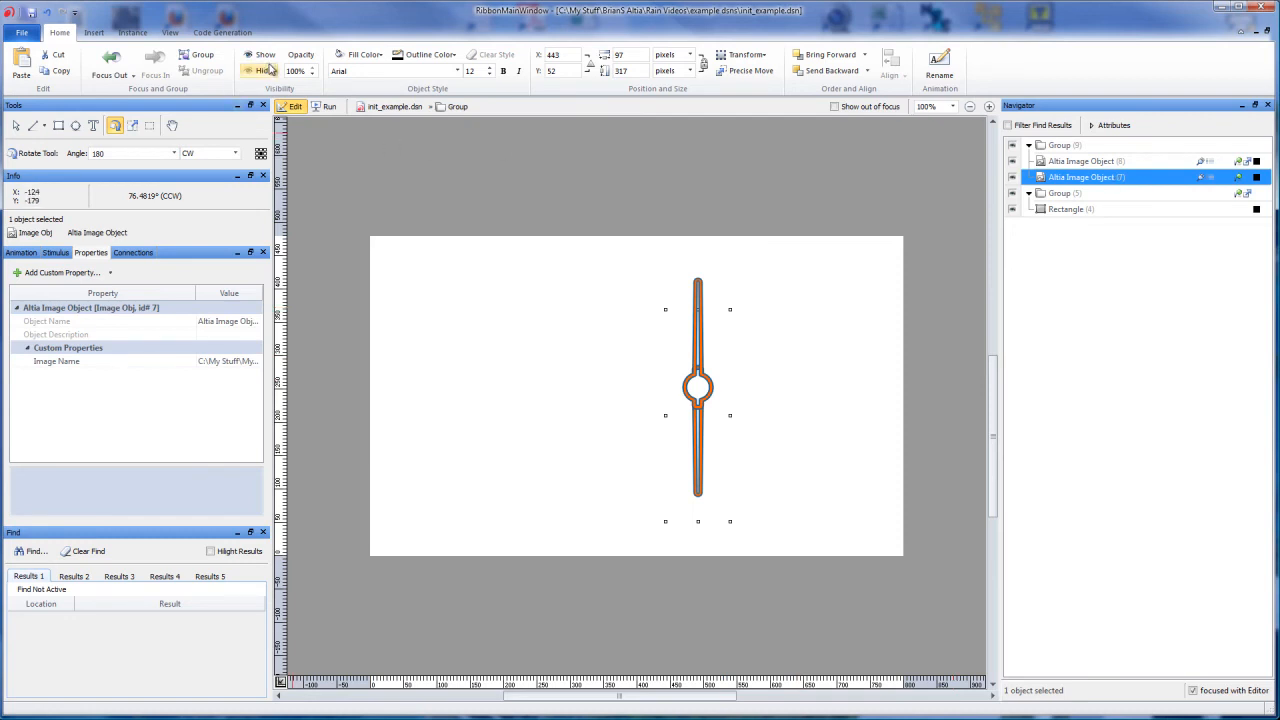
pyautogui.click(265, 70)
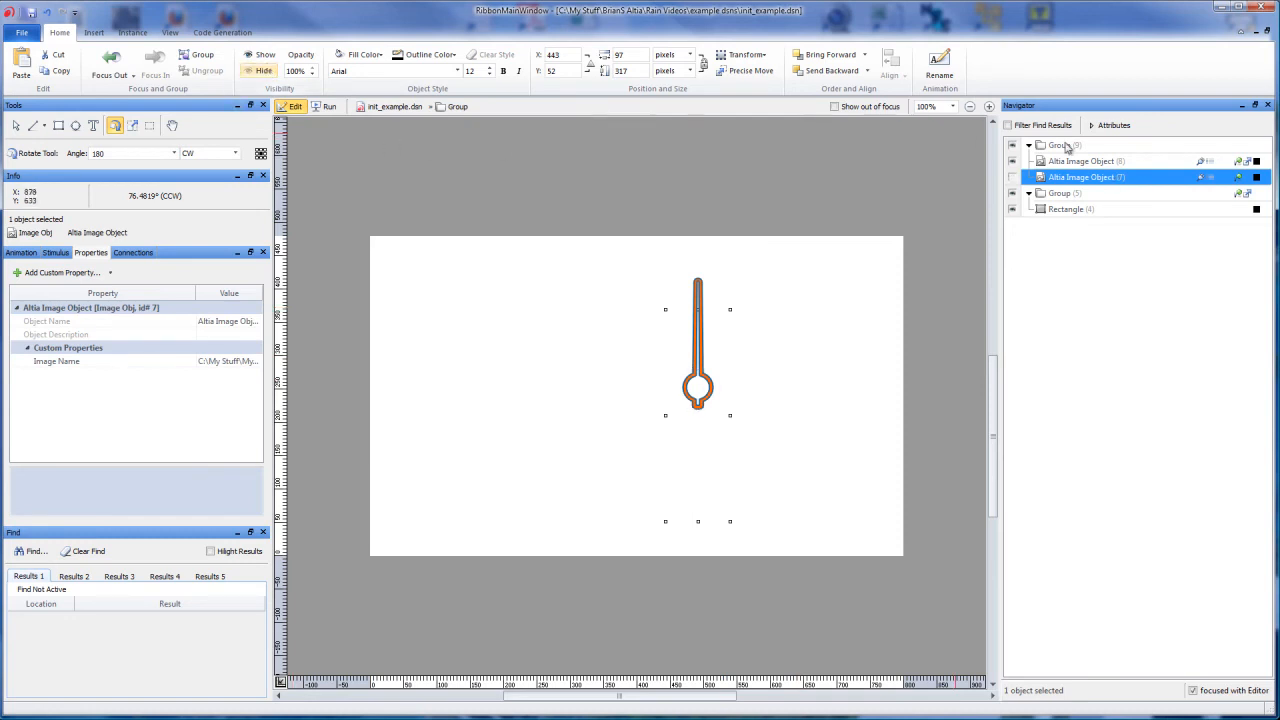
pyautogui.click(1110, 148)
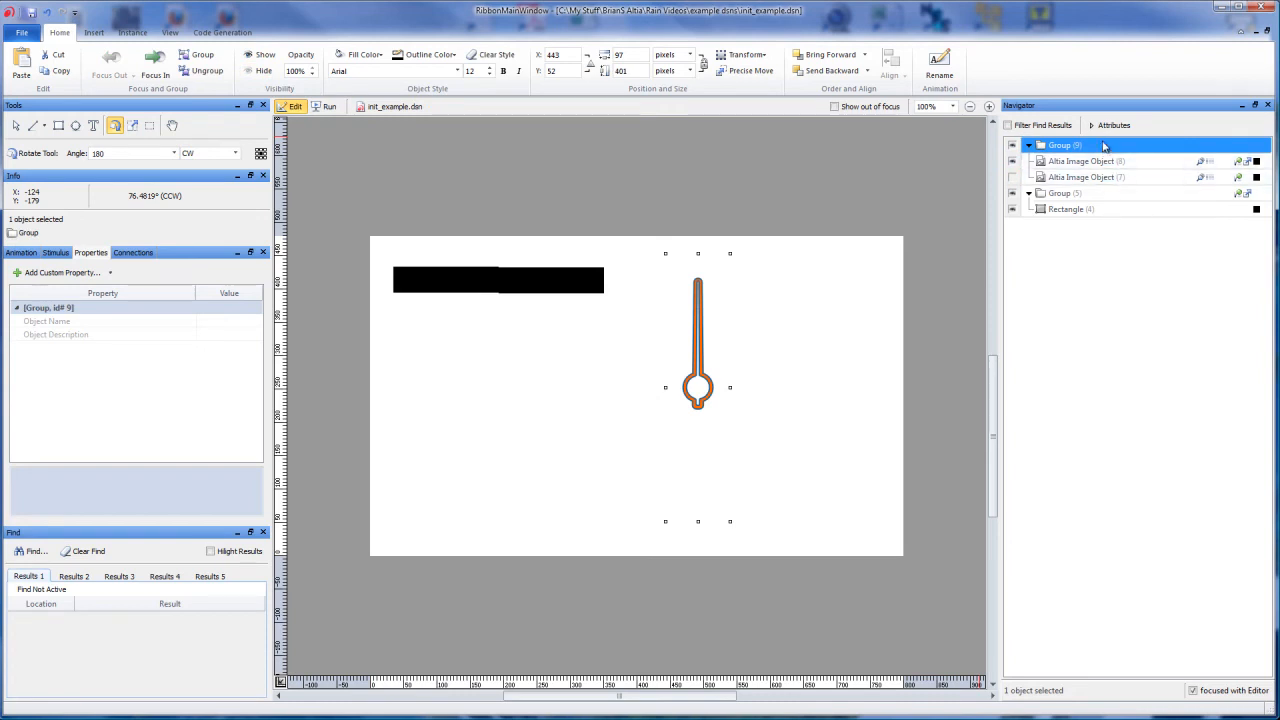
# Examine the needle group's structure by switching between the group and its two image objects, then using Focus Out and Focus In.
pyautogui.click(1104, 162)
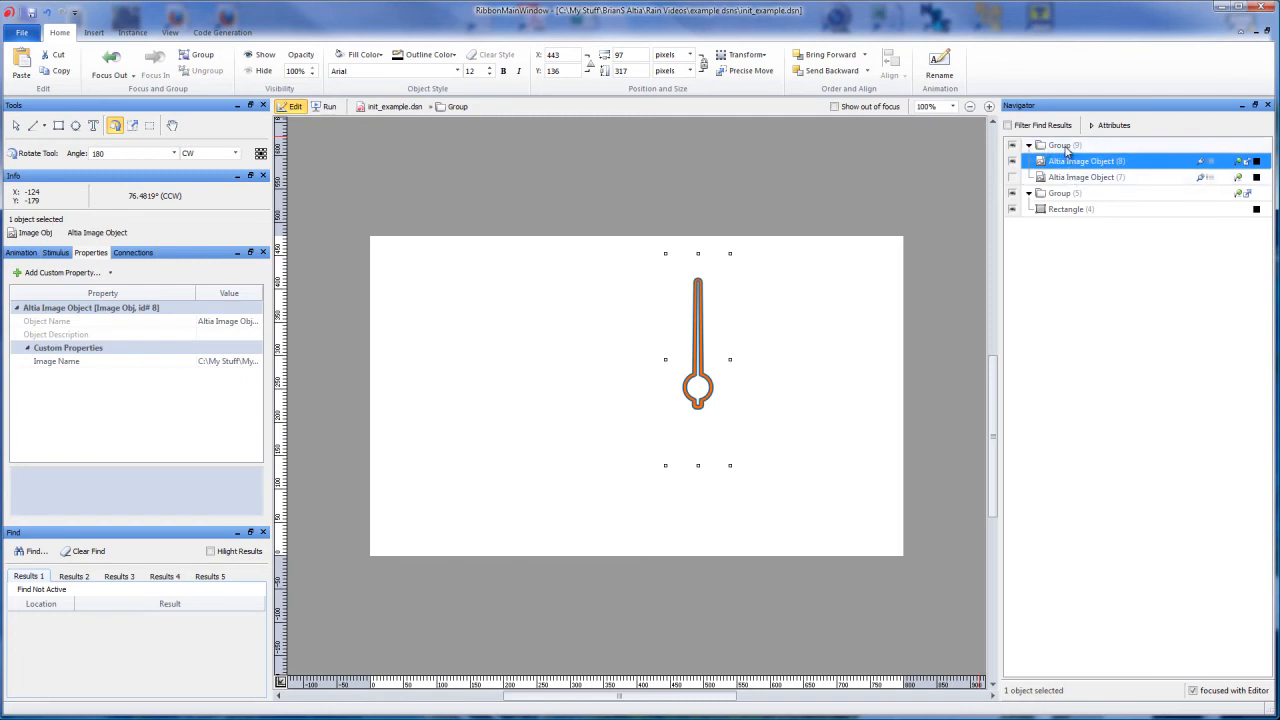
pyautogui.click(1066, 148)
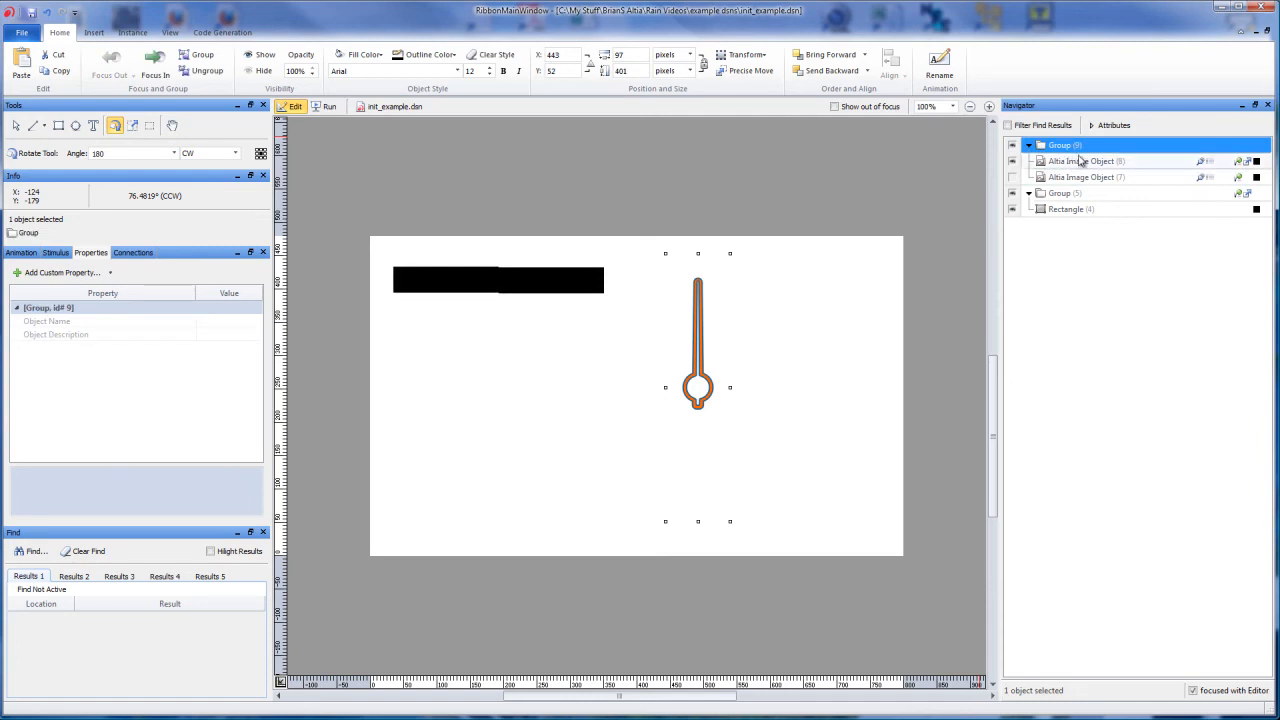
pyautogui.click(1090, 161)
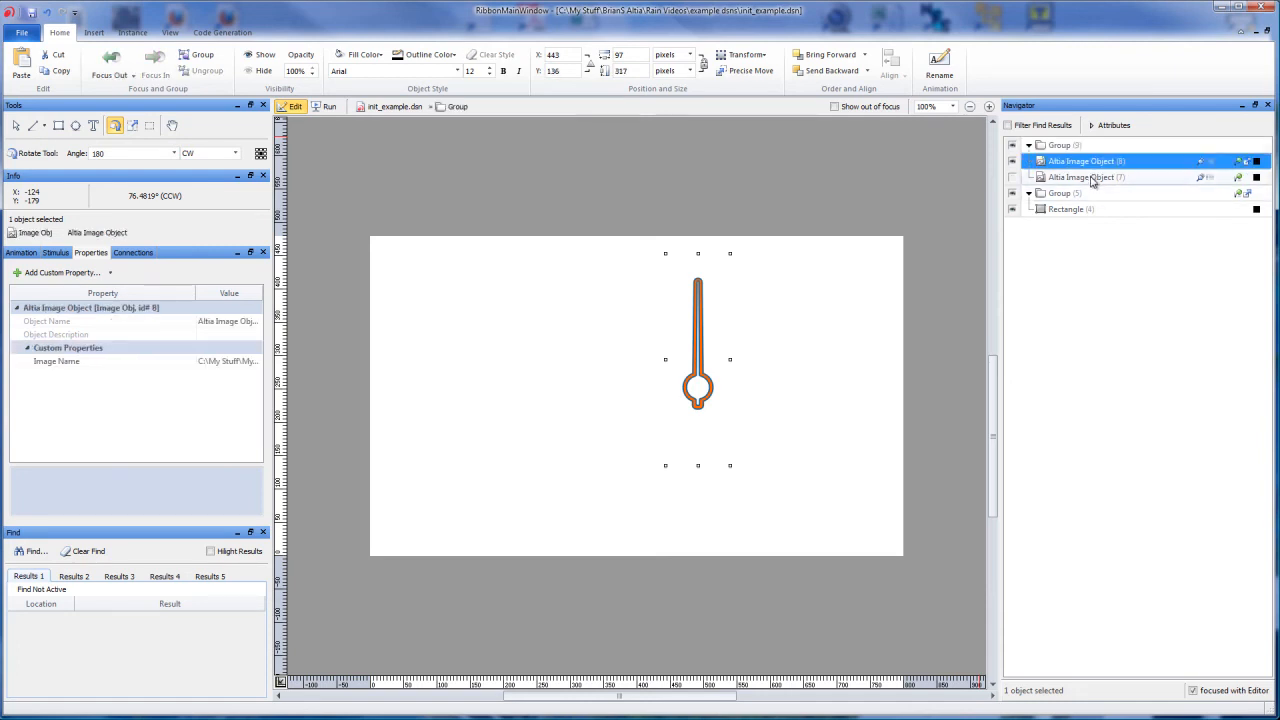
pyautogui.click(1094, 177)
pyautogui.click(1078, 147)
pyautogui.click(1084, 161)
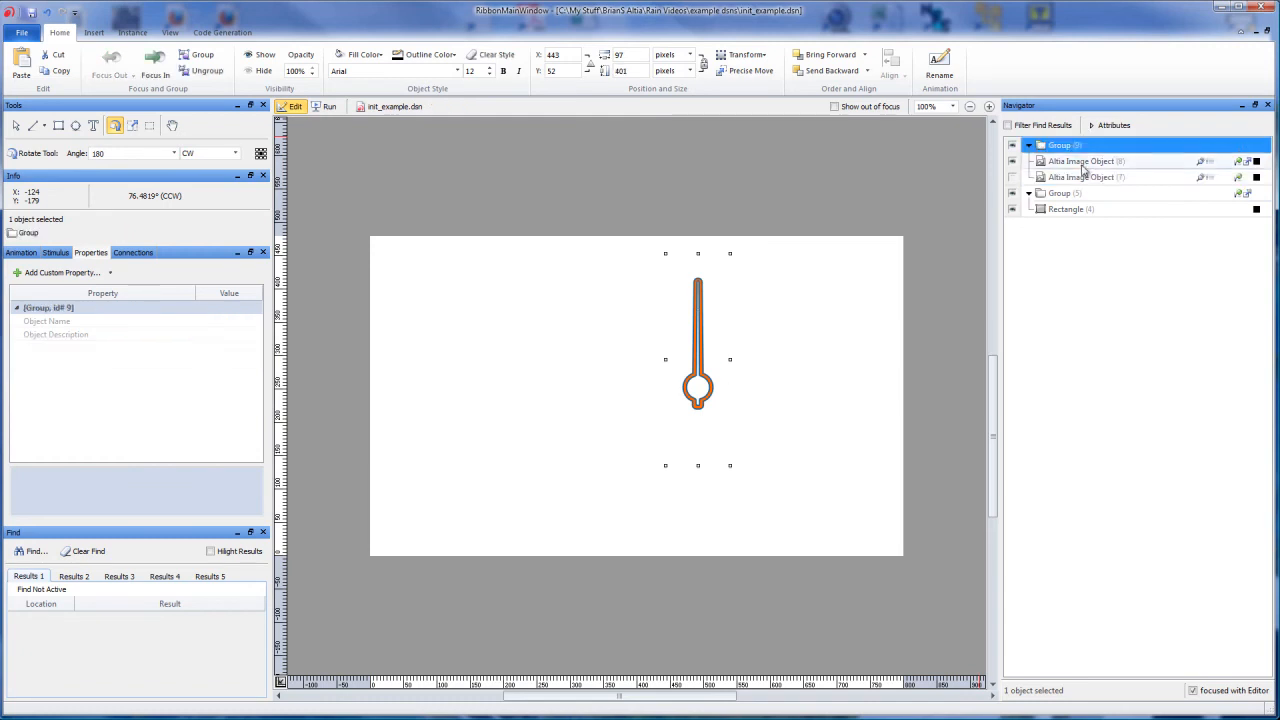
pyautogui.click(1087, 177)
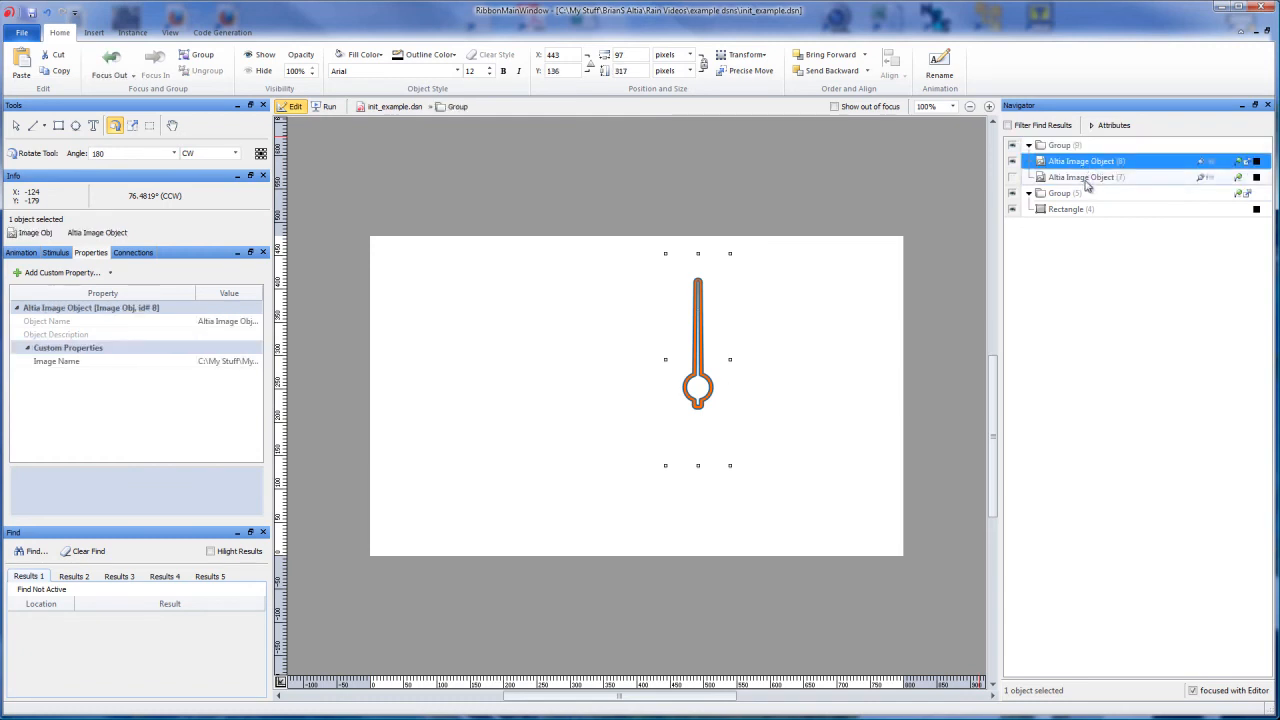
pyautogui.click(106, 64)
pyautogui.click(156, 66)
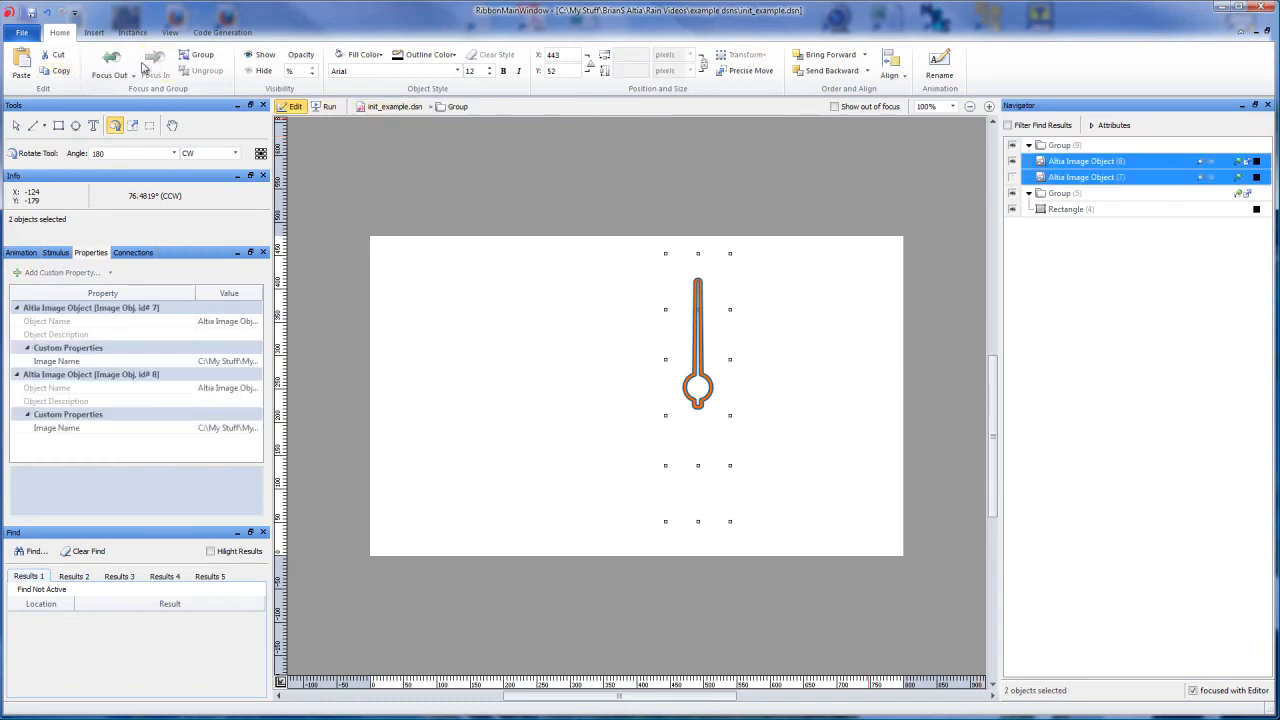
# Focus out to the whole needle group, try rotating it freehand by about 55 degrees clockwise, and undo the rotation.
pyautogui.click(109, 66)
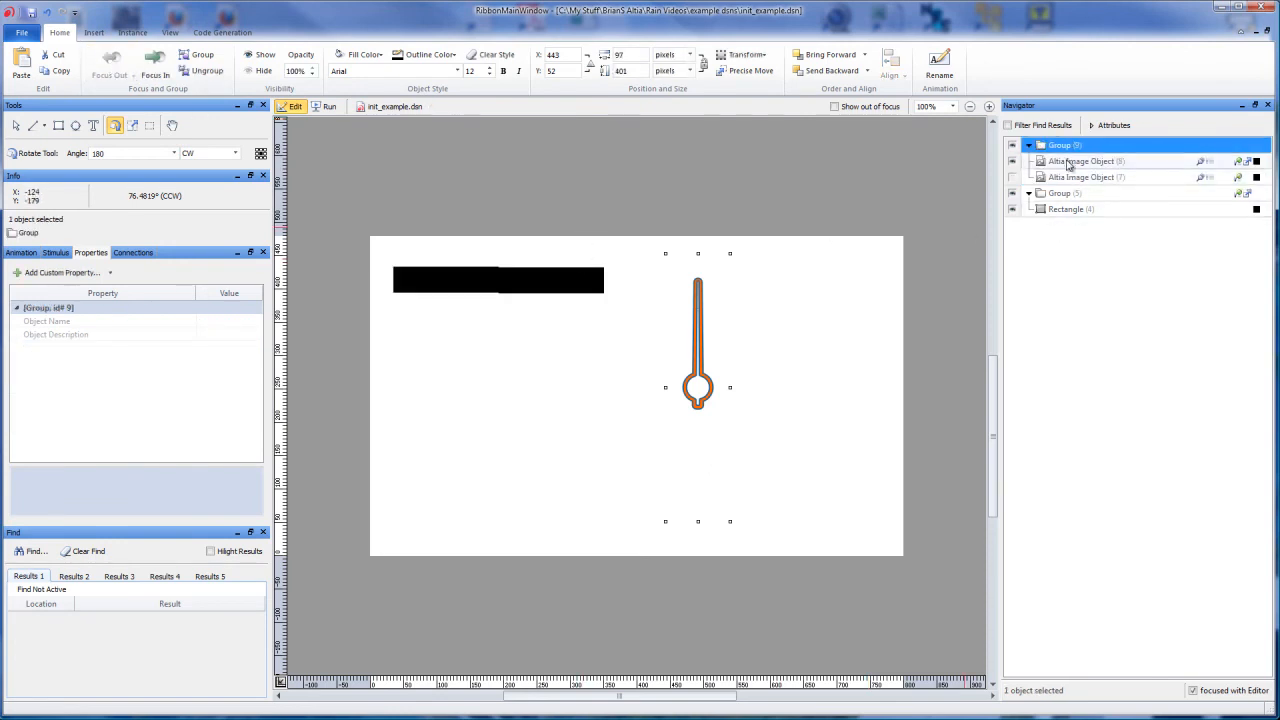
pyautogui.click(1070, 162)
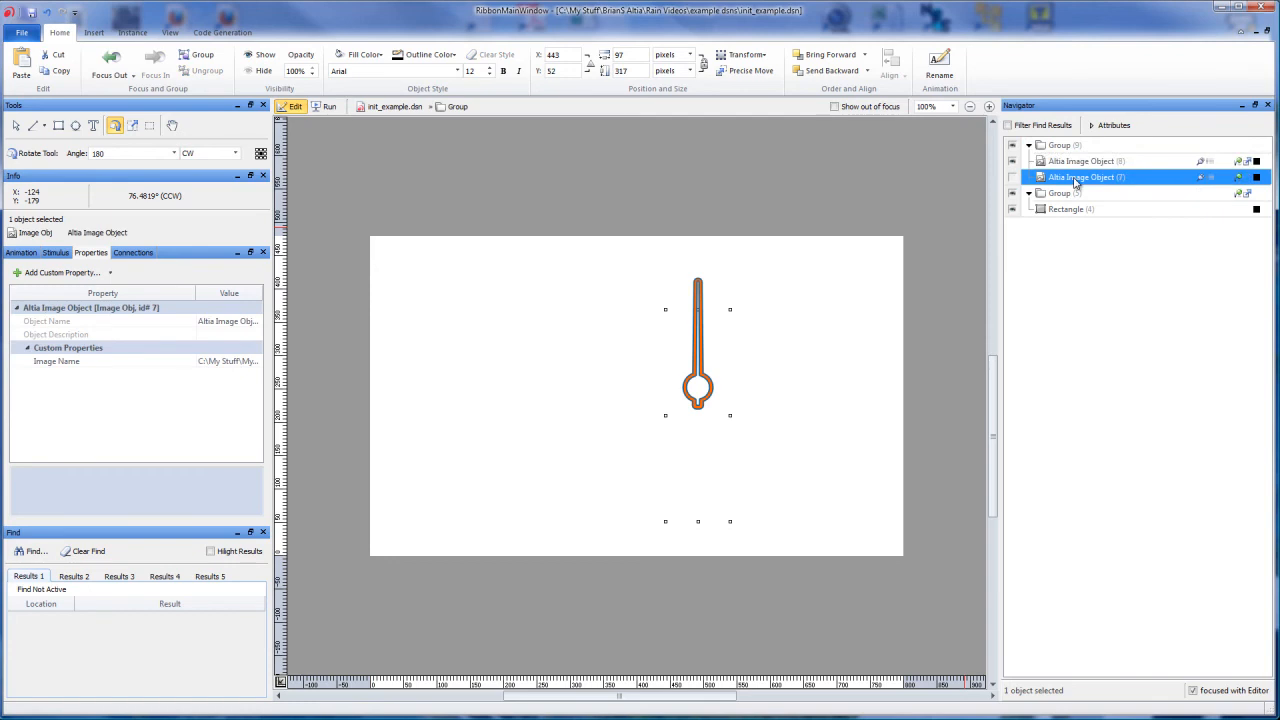
pyautogui.click(1083, 149)
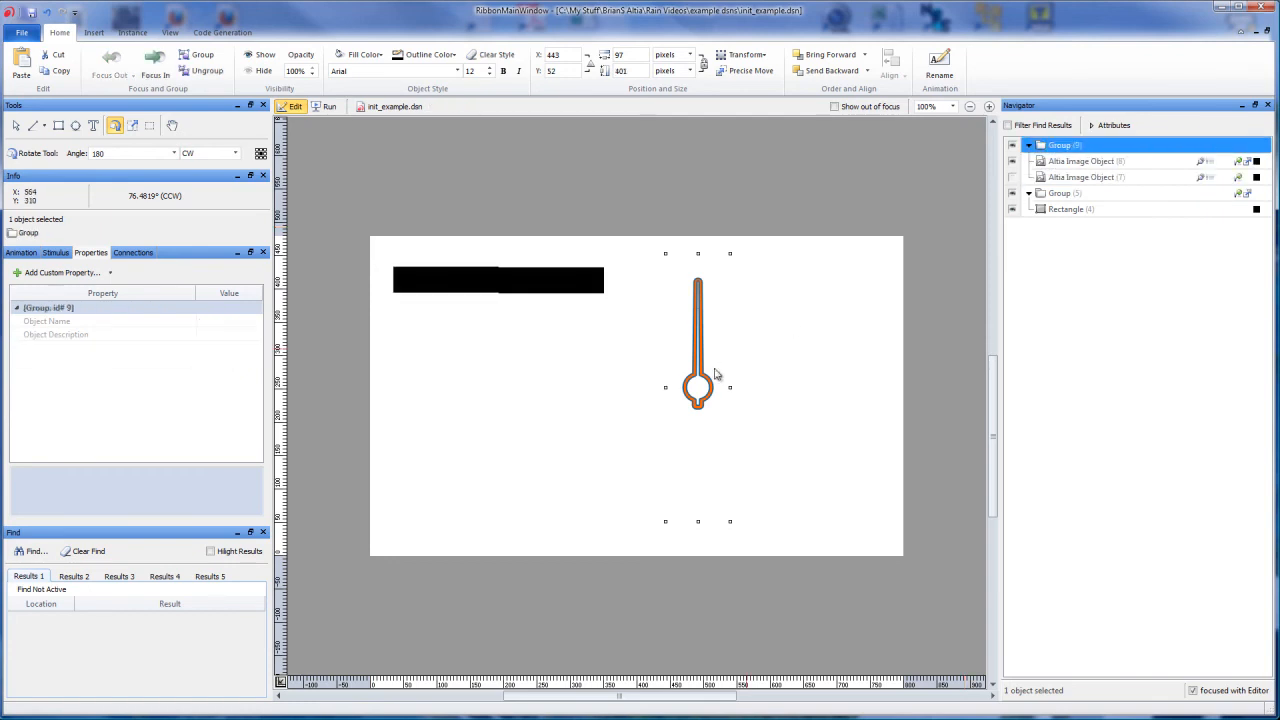
pyautogui.moveTo(744, 370); pyautogui.dragTo(744, 371)
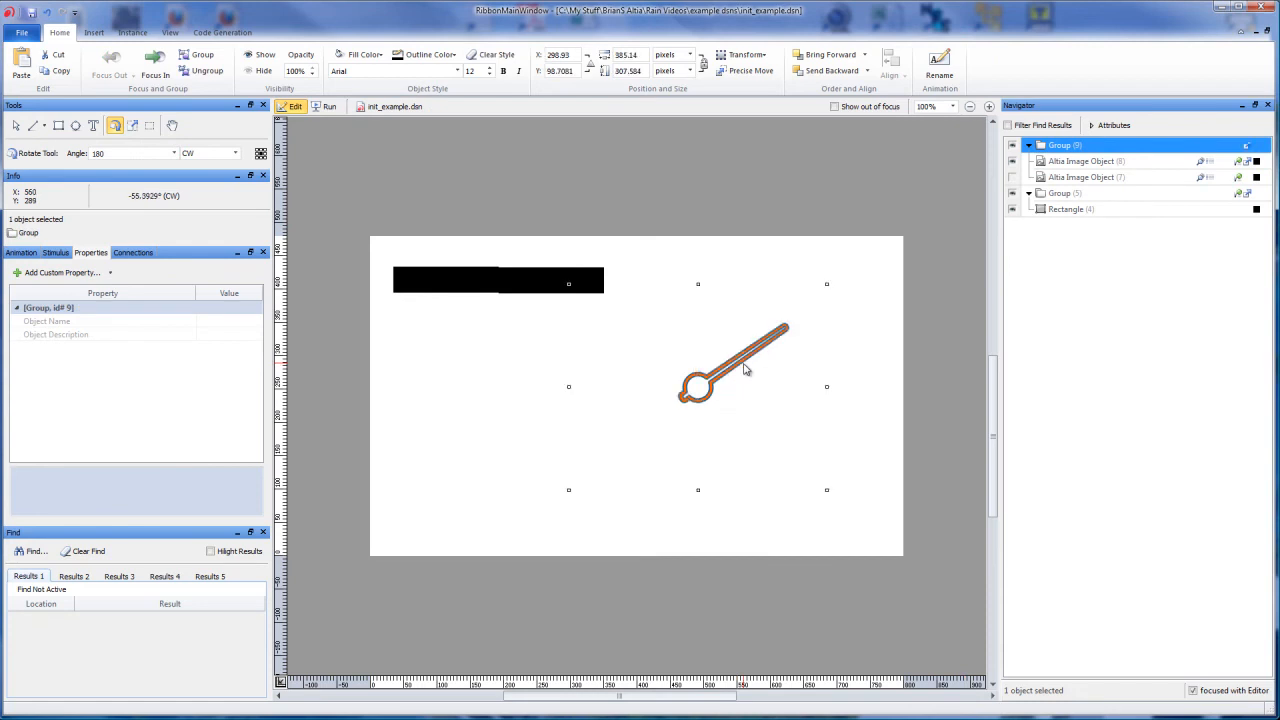
pyautogui.hotkey('ctrl', 'z')
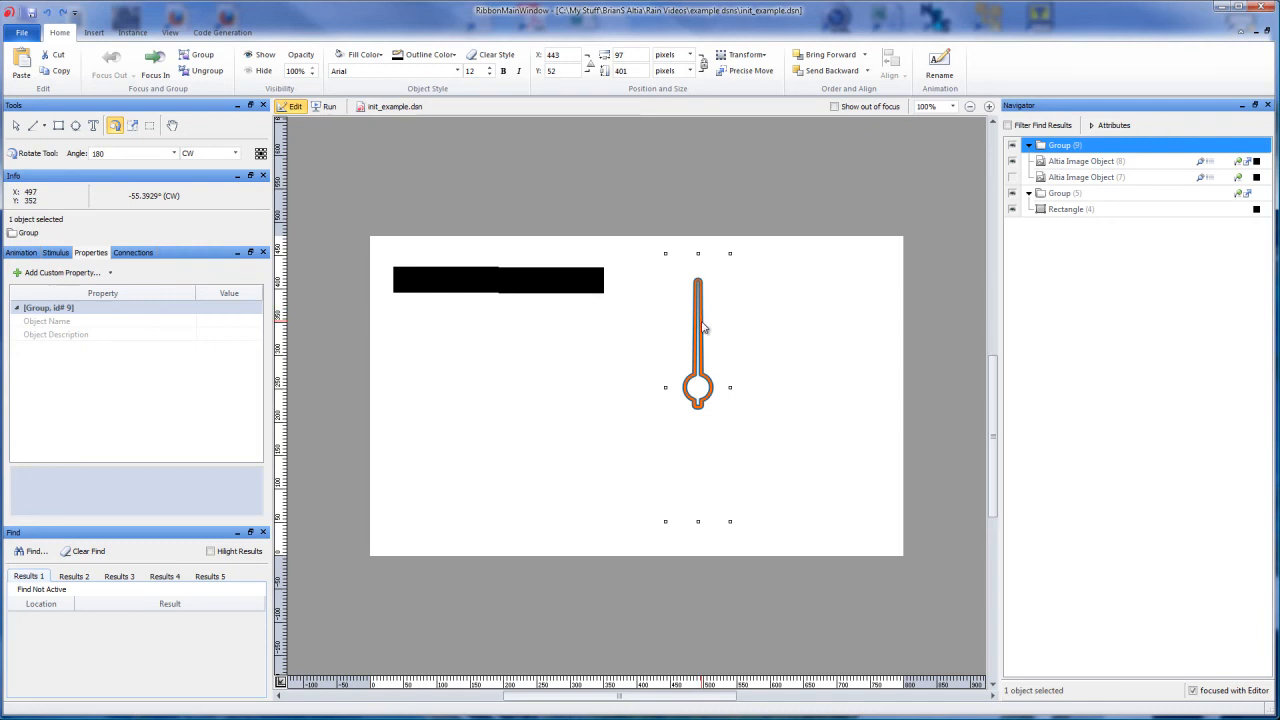
# Define a "speed" animation on the needle group that rotates it from lower left at state 0 to lower right at state 450.
pyautogui.click(22, 253)
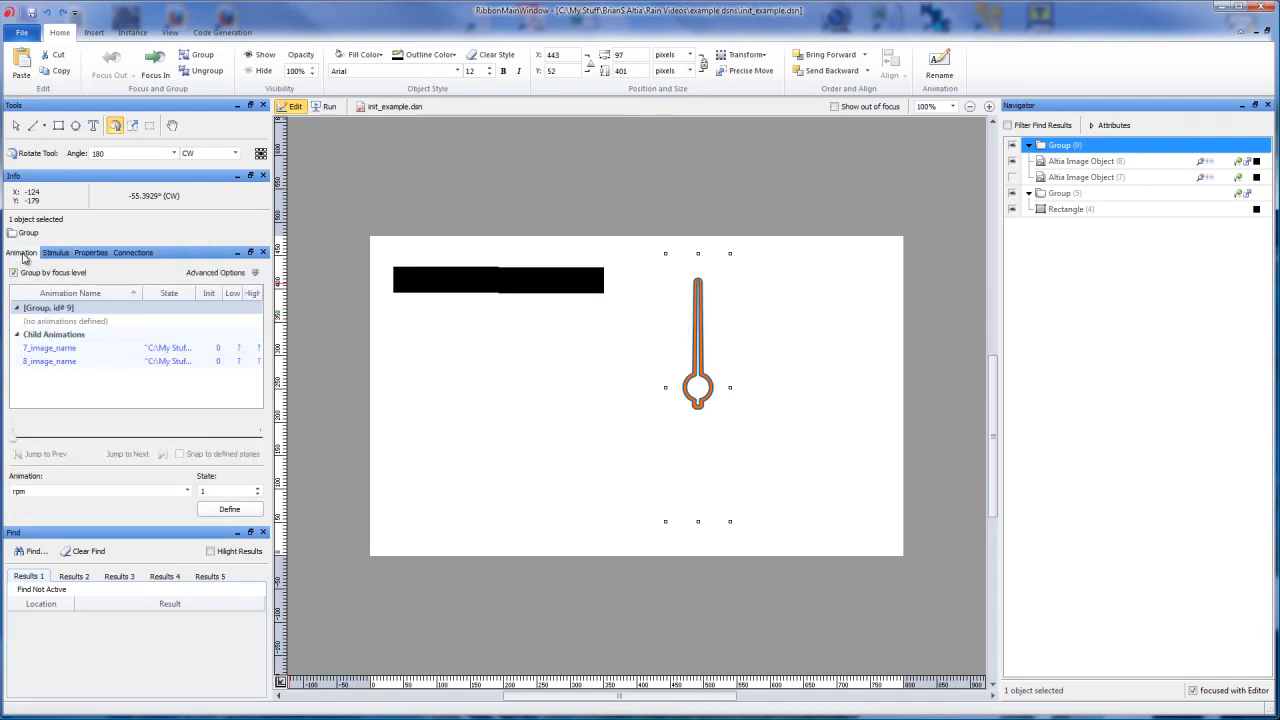
pyautogui.moveTo(42, 491); pyautogui.dragTo(11, 491)
pyautogui.moveTo(688, 288); pyautogui.dragTo(771, 459)
pyautogui.click(230, 510)
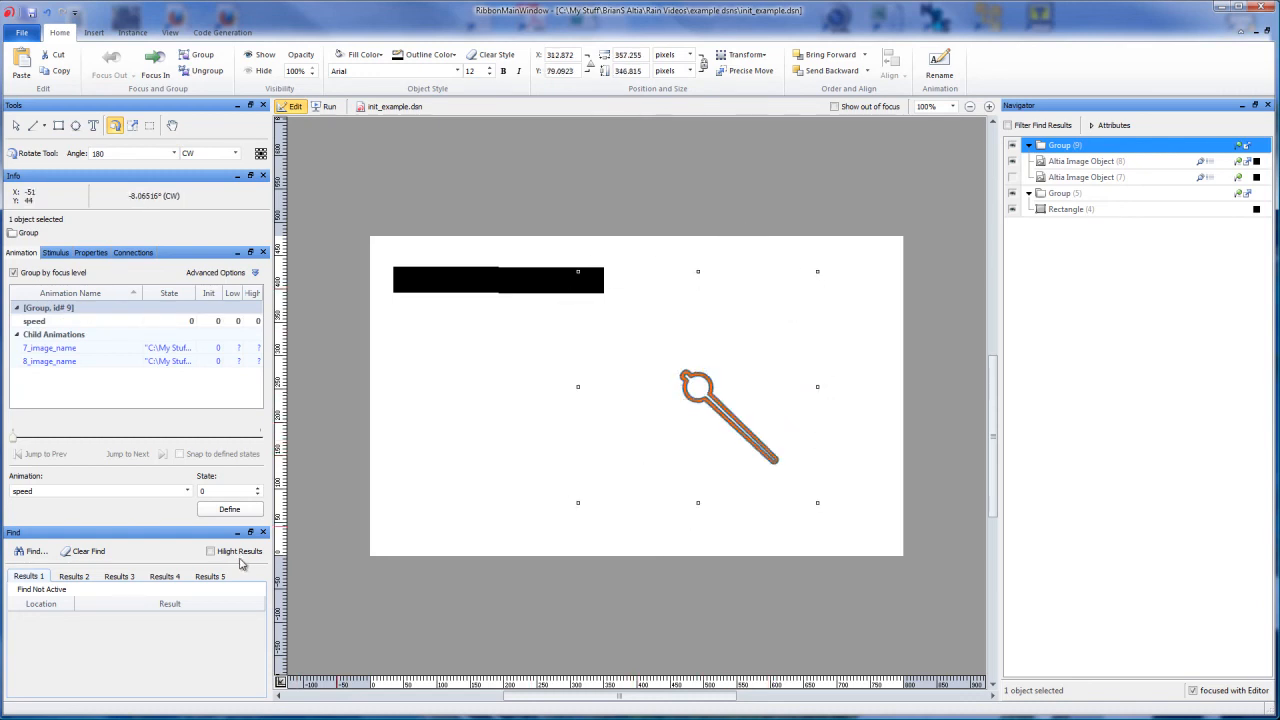
pyautogui.click(230, 509)
pyautogui.click(229, 509)
# Preview the group's speed animation by lowering its state from the high end down to 126.
pyautogui.write('444')
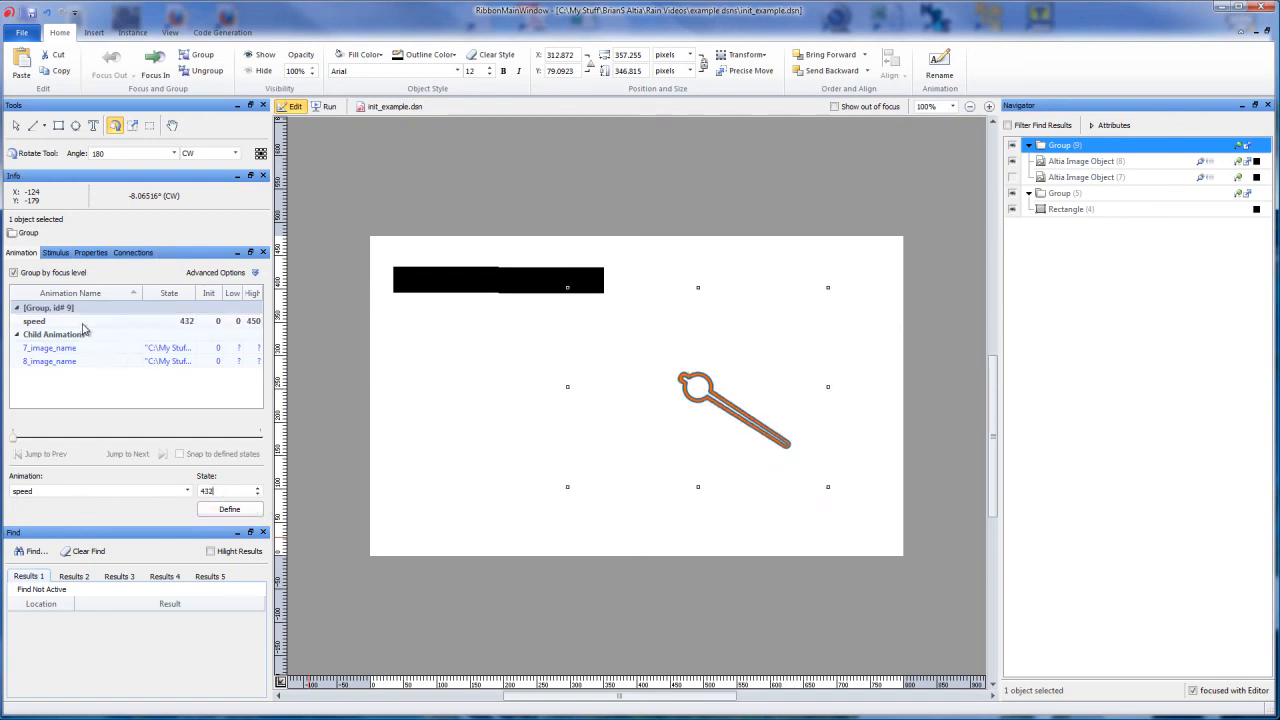
pyautogui.click(83, 324)
pyautogui.moveTo(250, 440); pyautogui.dragTo(84, 425)
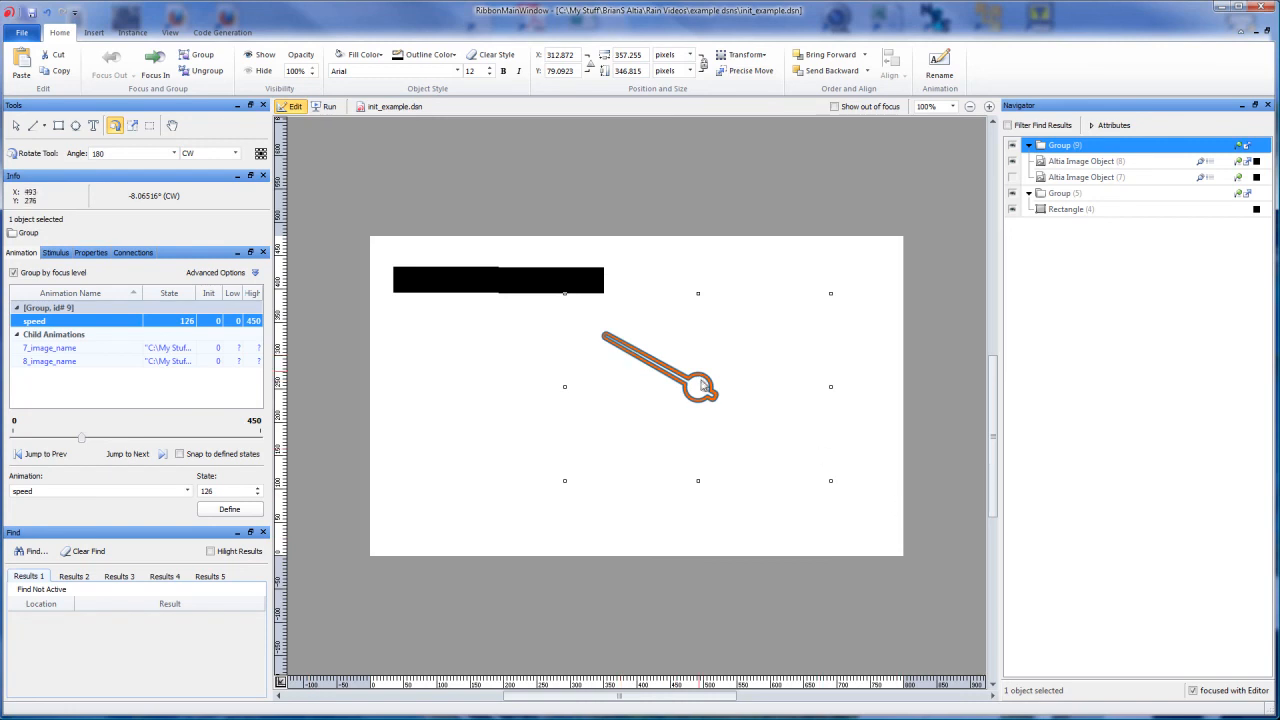
# Cut the hidden duplicate needle image out of the needle group.
pyautogui.click(1063, 178)
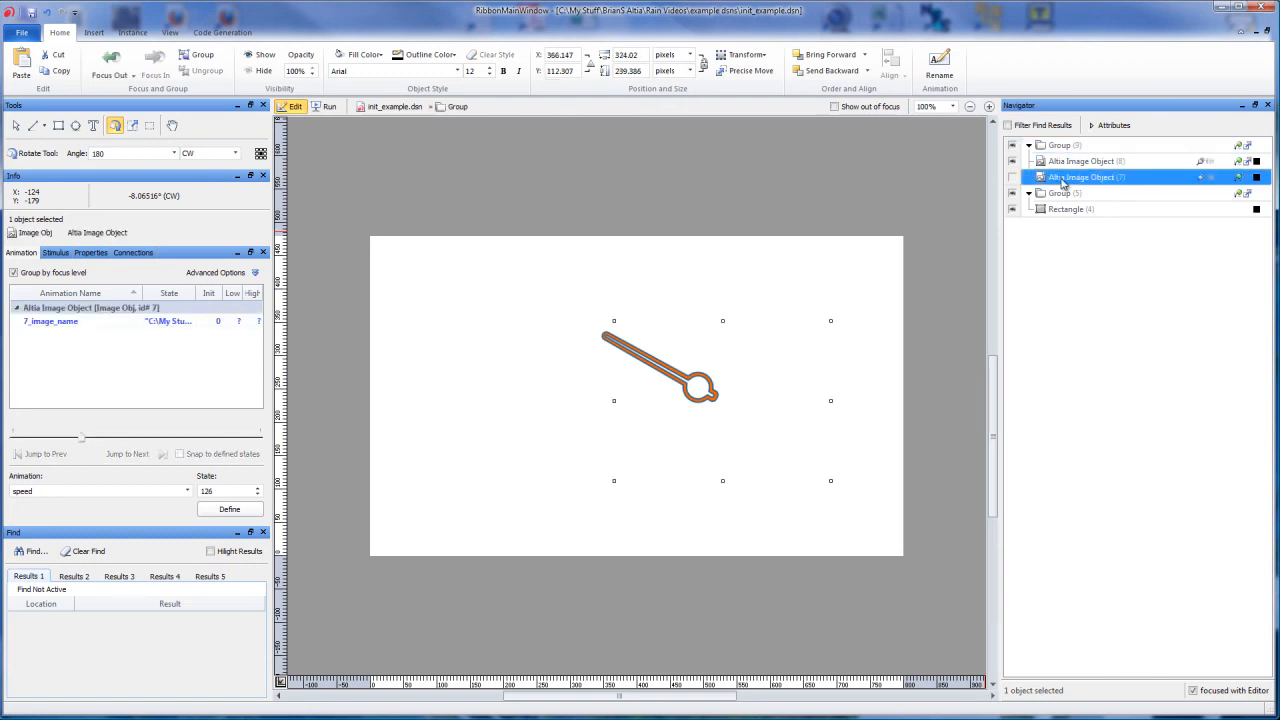
pyautogui.click(1073, 163)
pyautogui.click(1076, 179)
pyautogui.rightClick(534, 411)
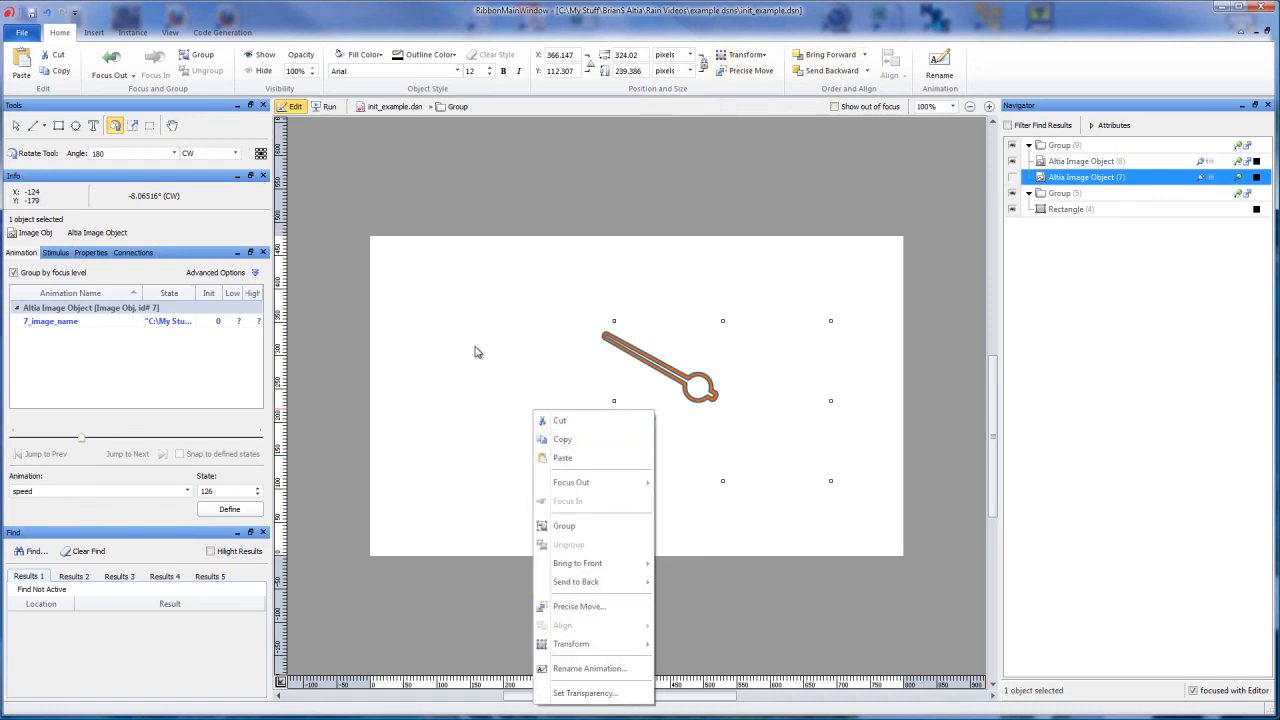
pyautogui.click(558, 424)
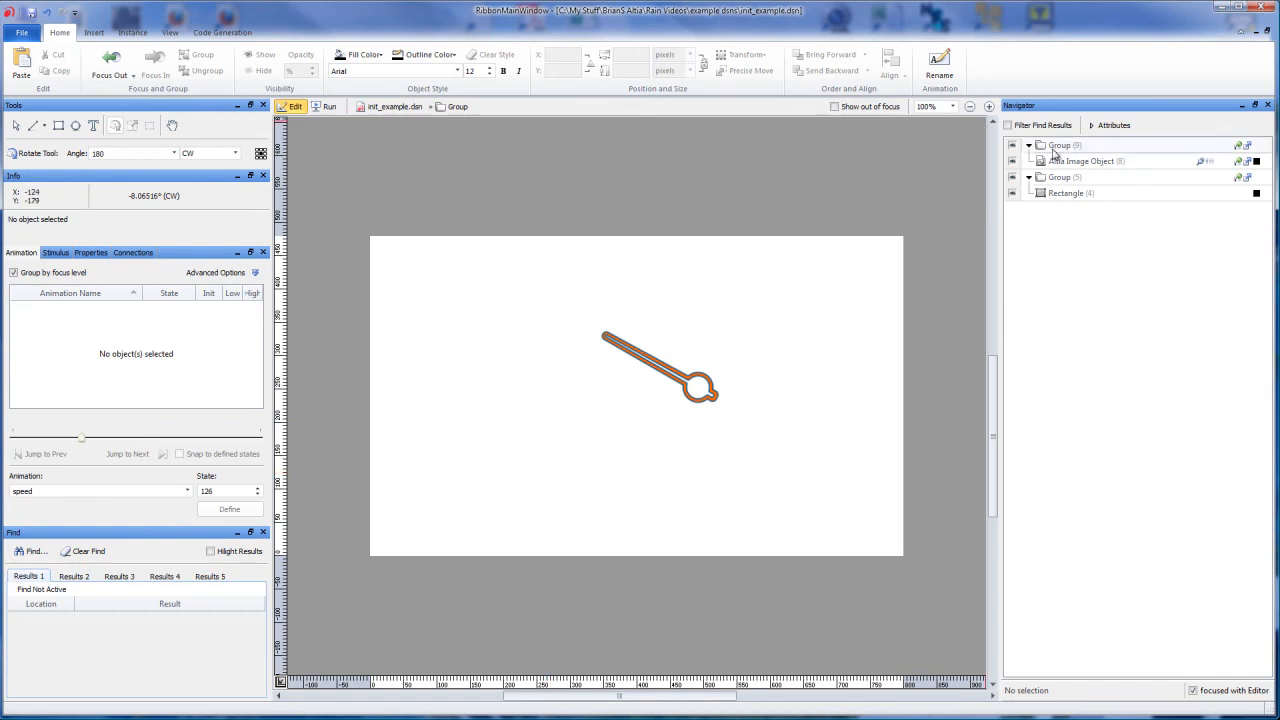
# Reselect the needle group and move its speed animation to state 179 to check the rotation without the duplicate.
pyautogui.click(1060, 147)
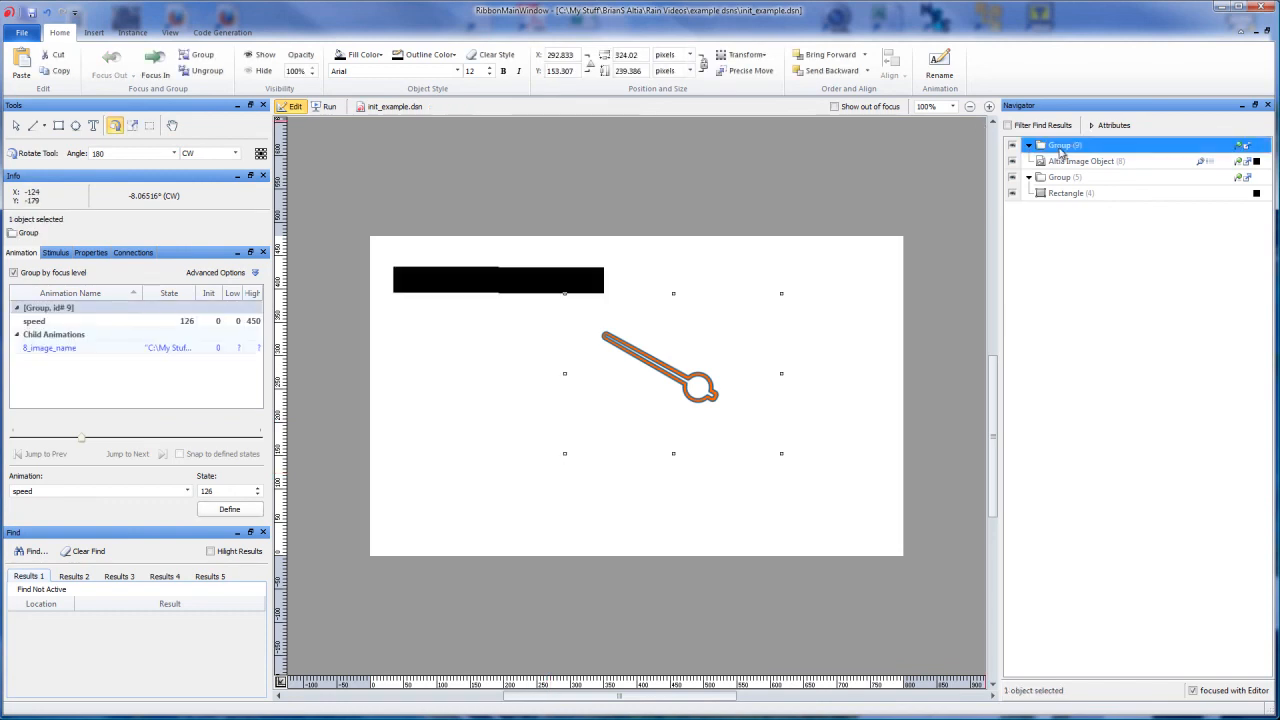
pyautogui.click(62, 321)
pyautogui.moveTo(84, 438); pyautogui.dragTo(113, 443)
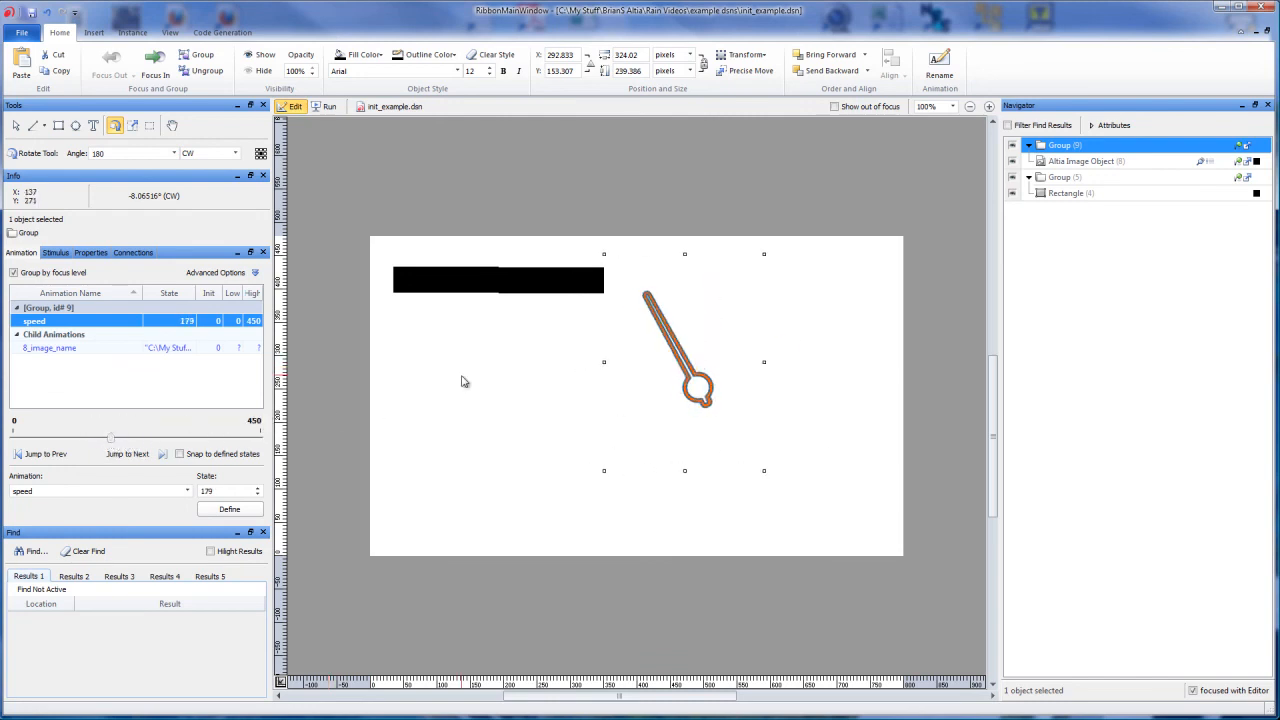
# Deselect everything and step the speed animation's state up to about 211 and back down to examine the needle's rotation.
pyautogui.click(16, 125)
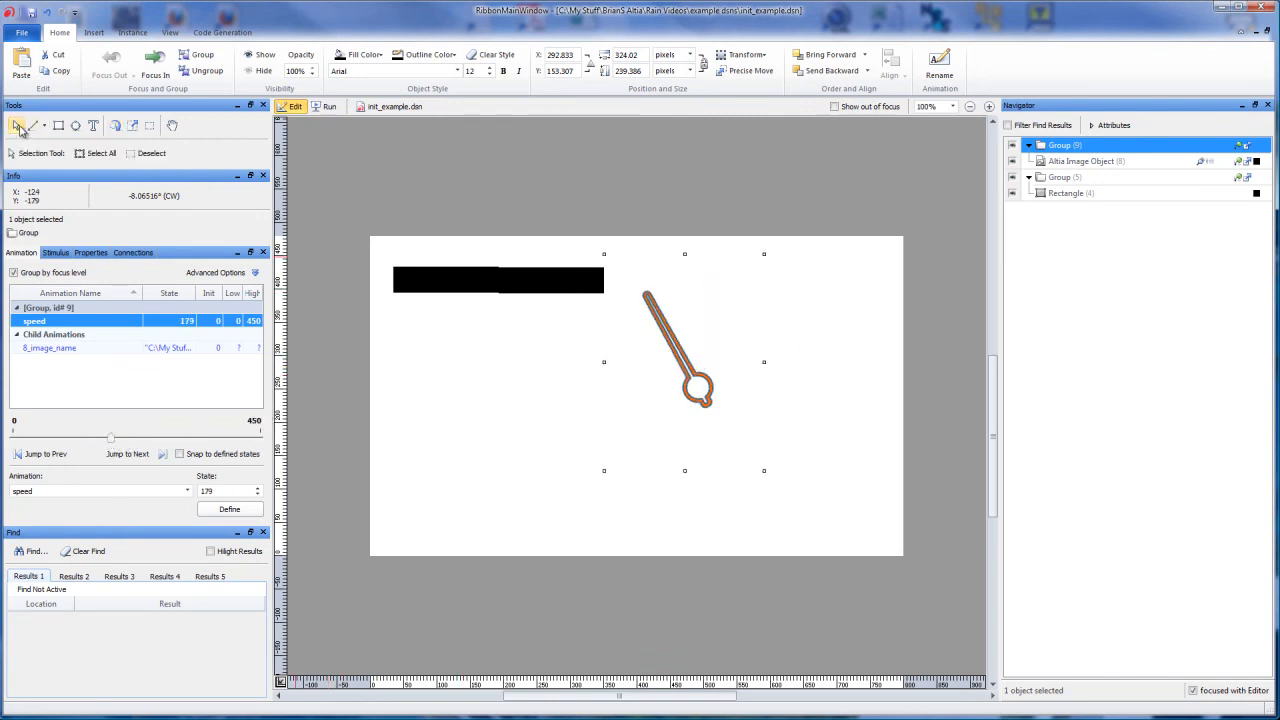
pyautogui.click(508, 436)
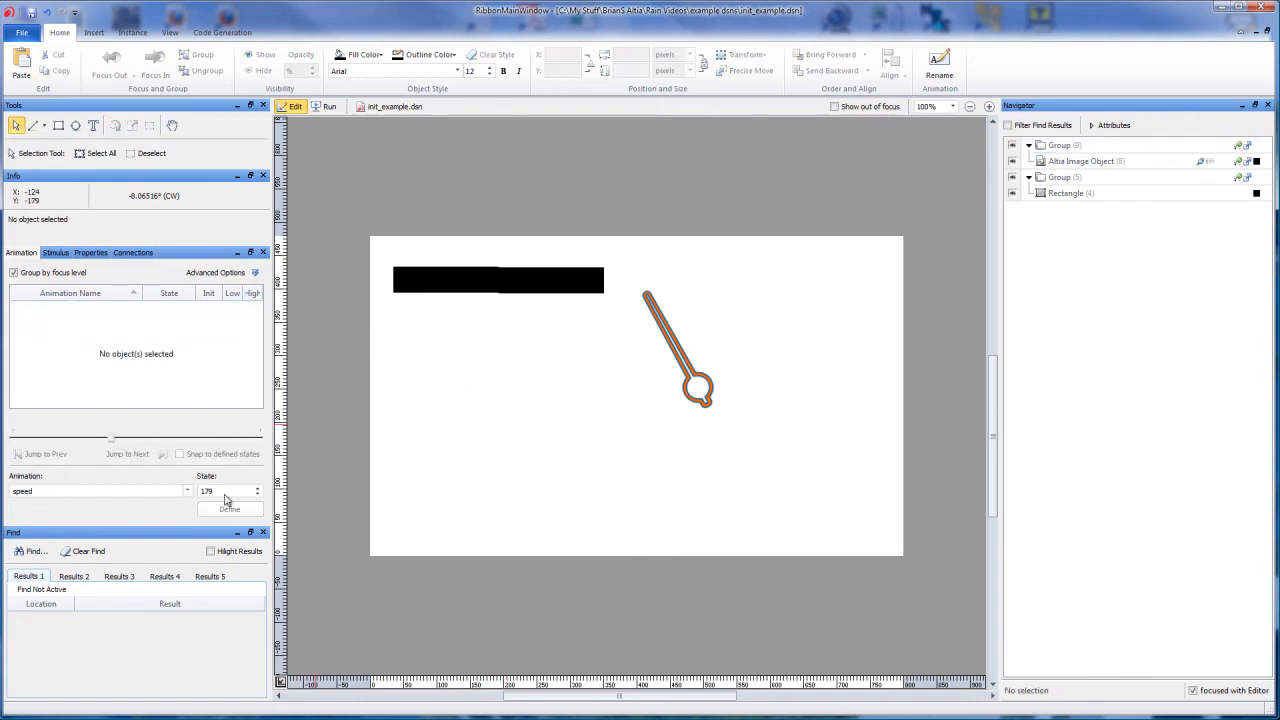
pyautogui.click(257, 488)
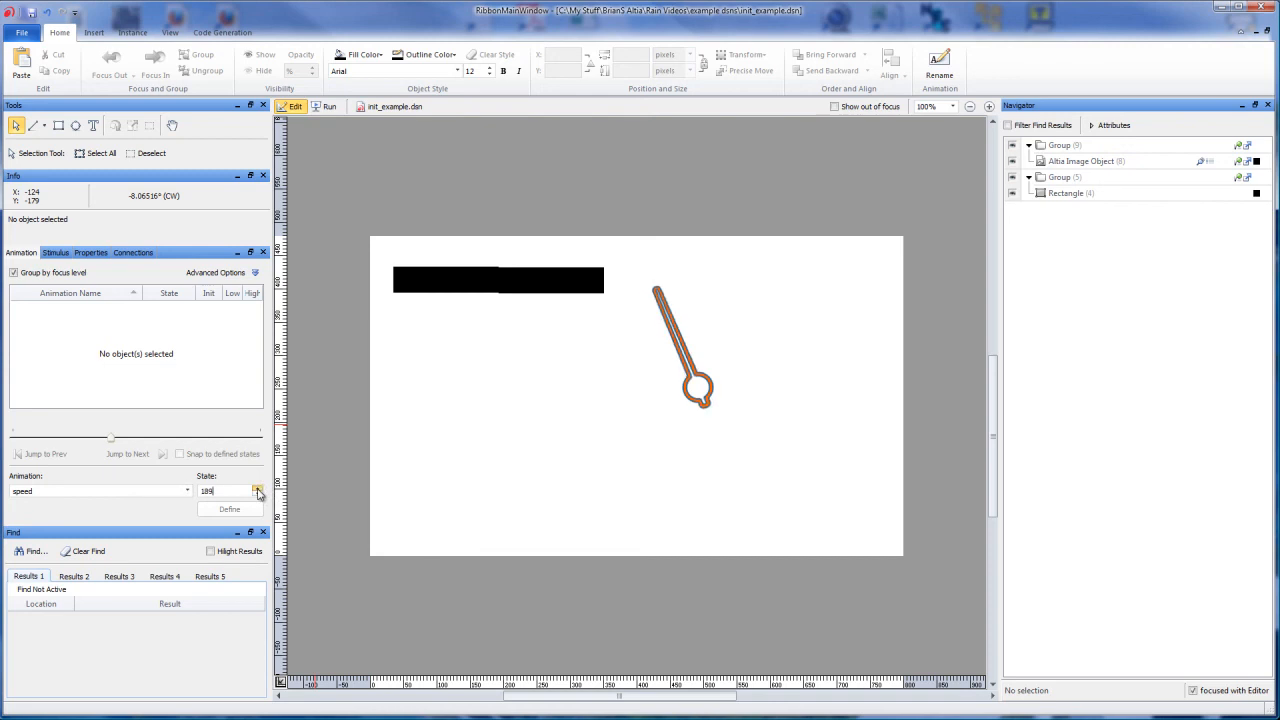
pyautogui.scroll(12, 228, 490)
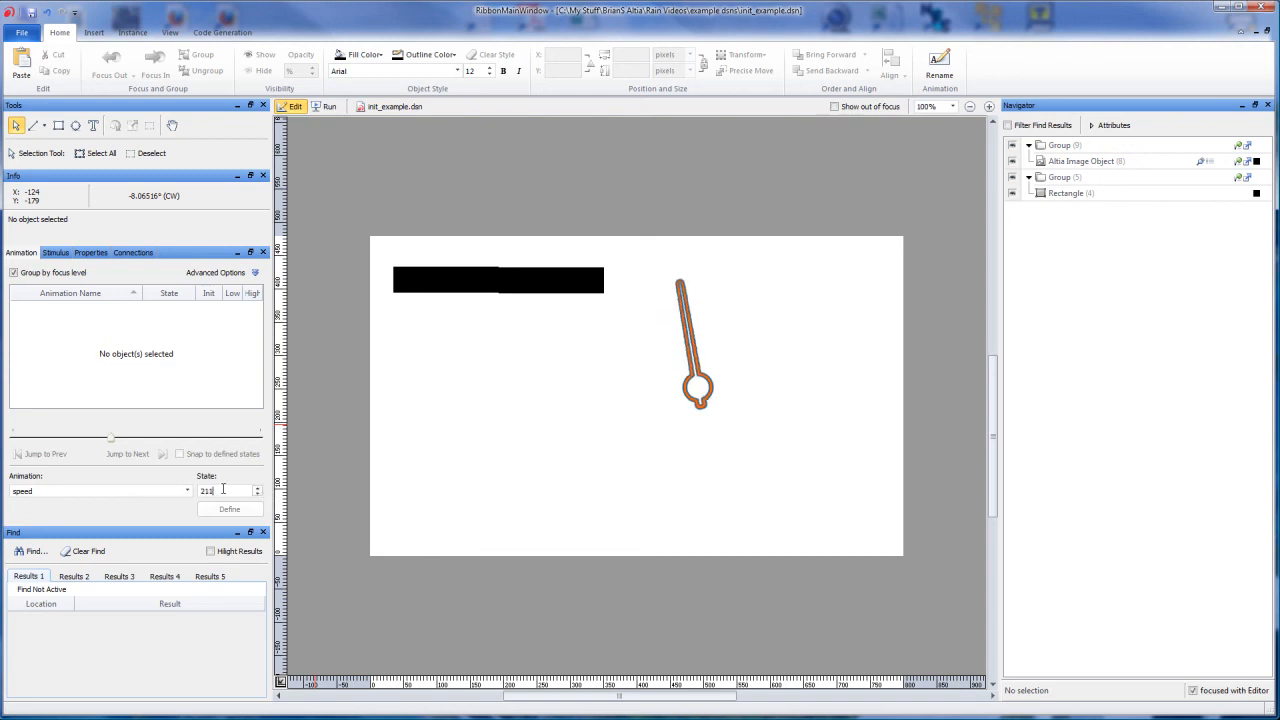
pyautogui.scroll(-2, 222, 489)
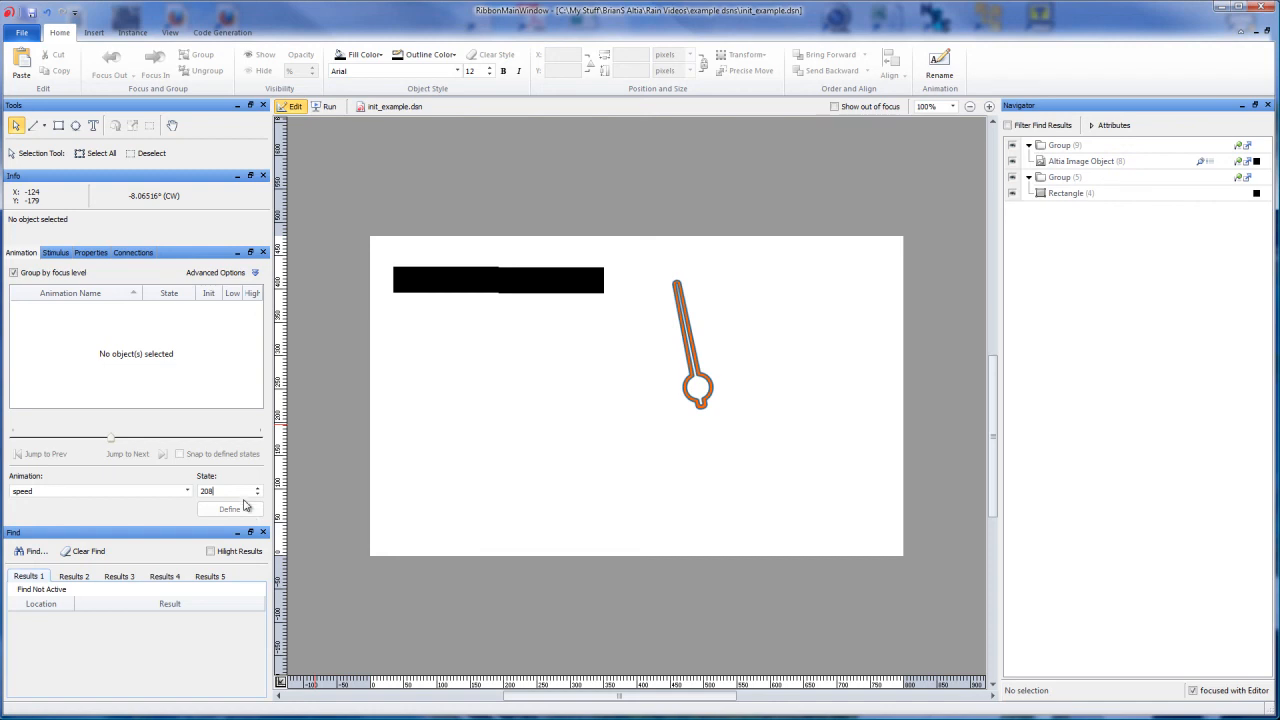
pyautogui.scroll(-4, 233, 494)
pyautogui.scroll(-20, 231, 495)
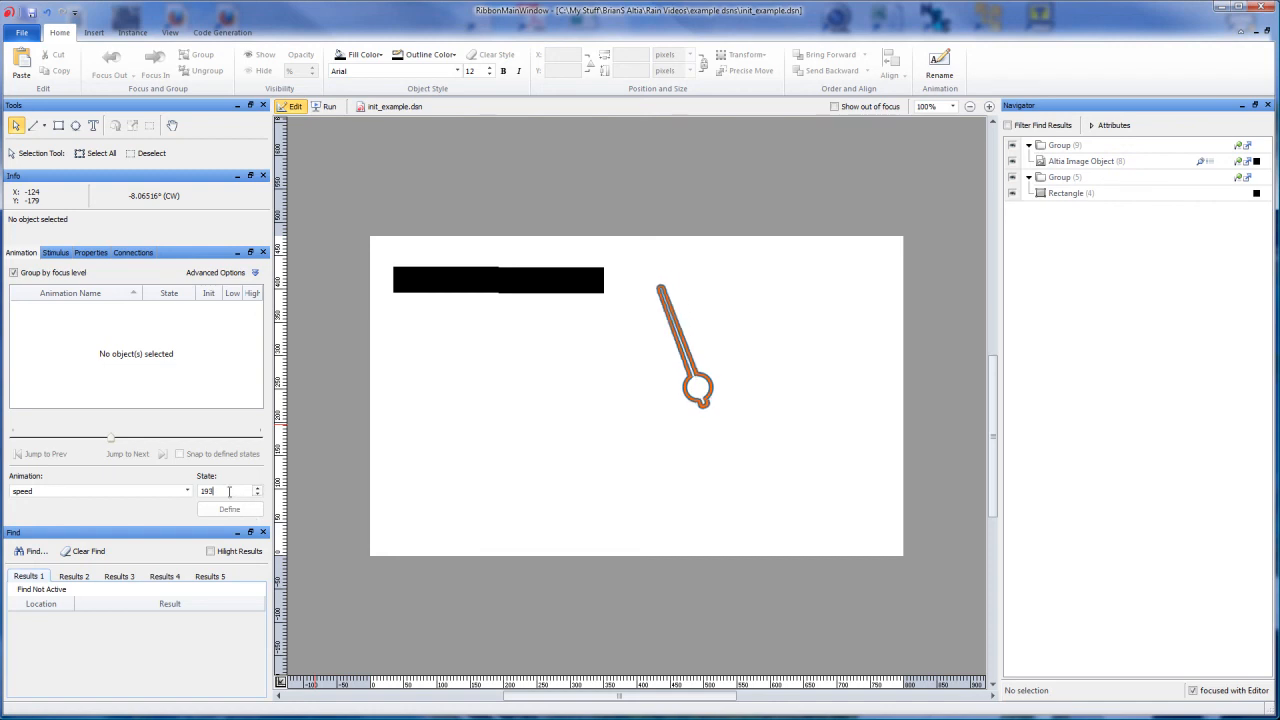